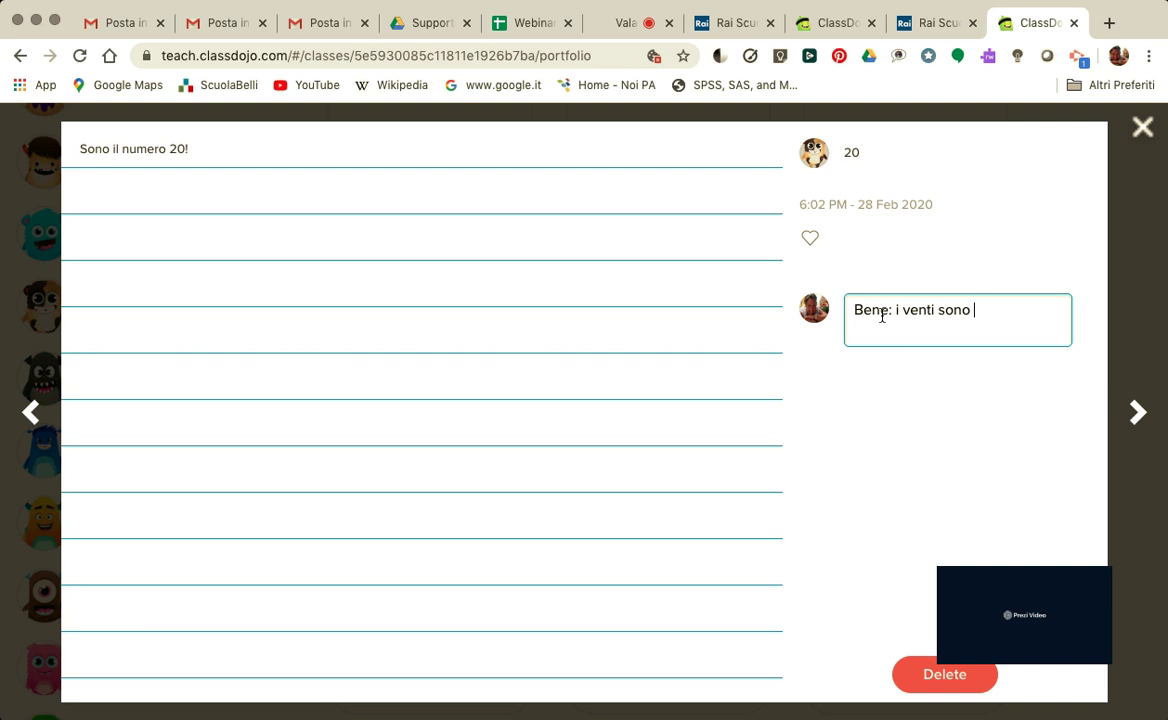
- Complete the comment on student 20's note so it reads "Bene: i venti sono sempre importanti!" and post it
{"action": "type", "text": "sempre importanti"}
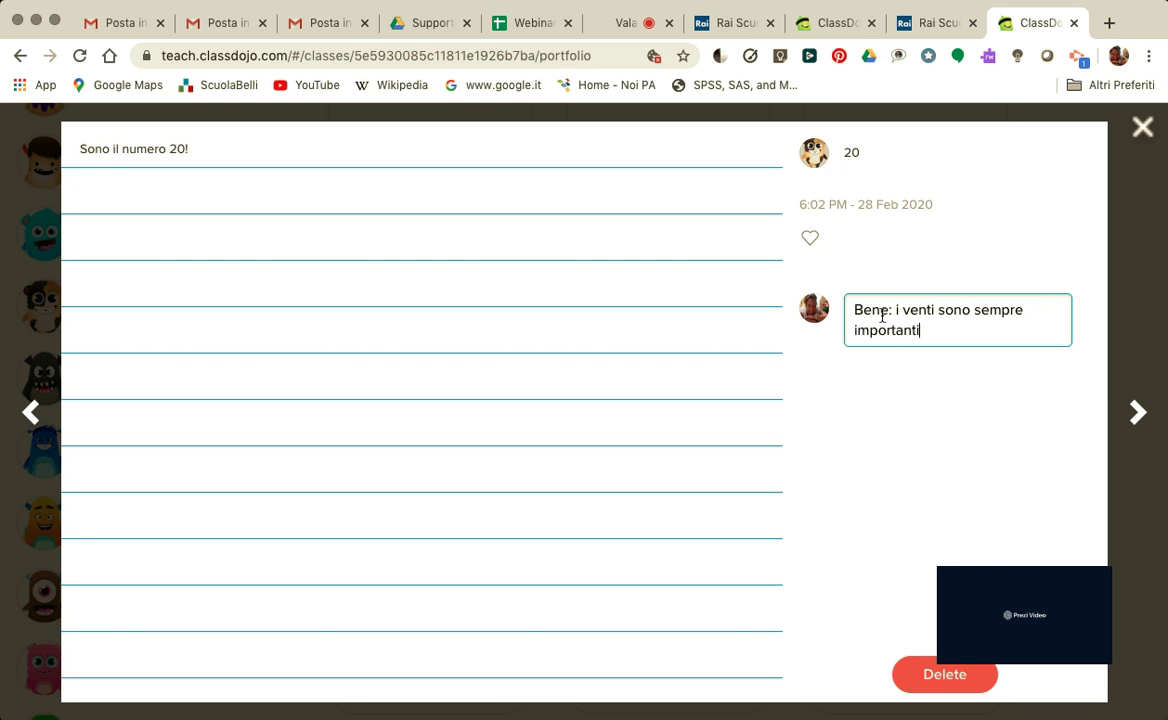
{"action": "type", "text": "!"}
{"action": "key", "text": "Return"}
- Page through the remaining student notes and drawings up to the last post, and close the post viewer
{"action": "left_click", "coordinate": [1138, 414]}
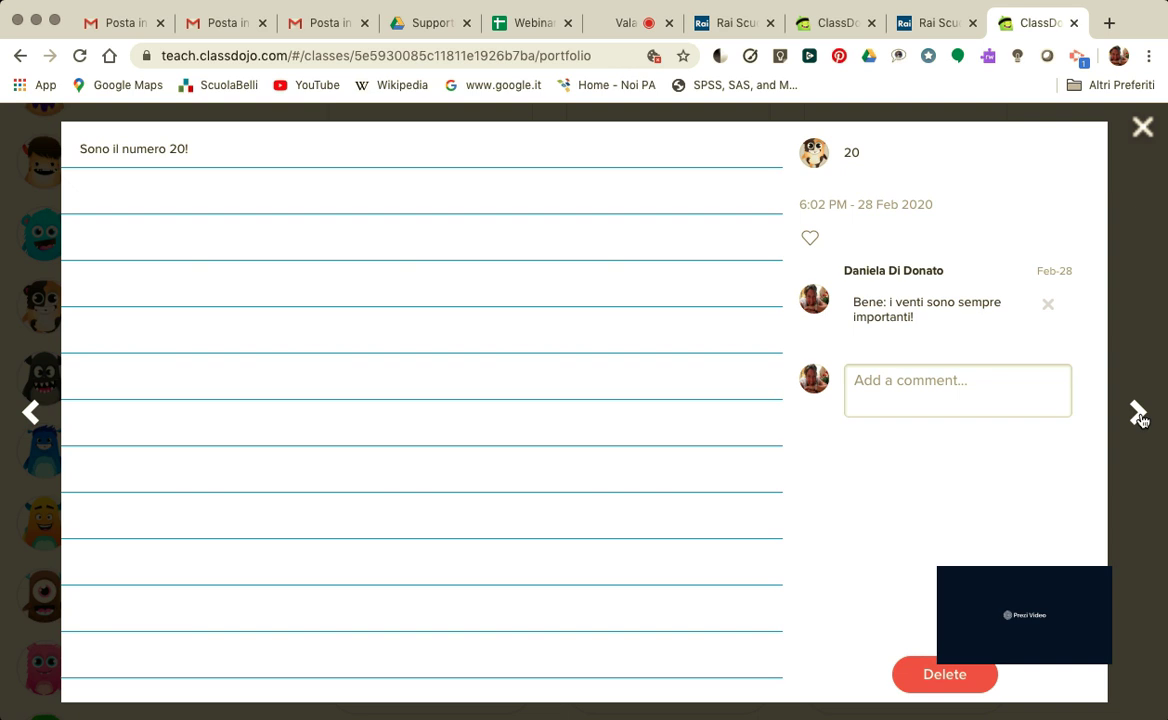
{"action": "left_click", "coordinate": [1138, 414]}
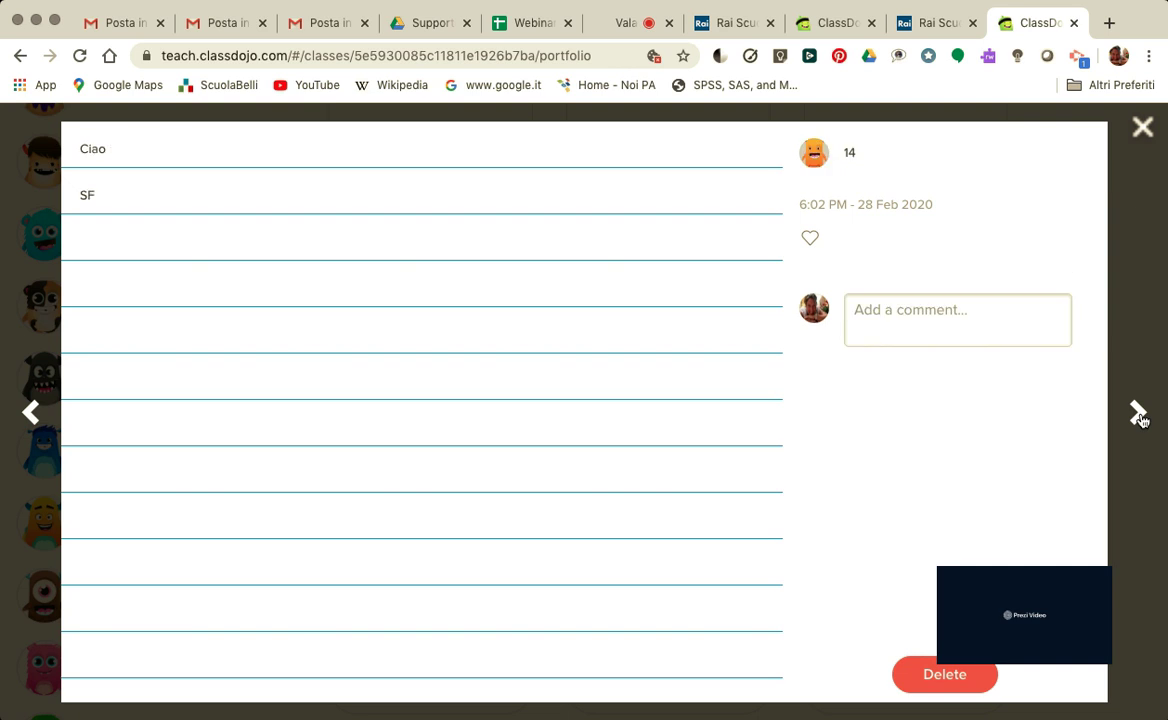
{"action": "left_click", "coordinate": [1138, 414]}
{"action": "left_click", "coordinate": [1139, 416]}
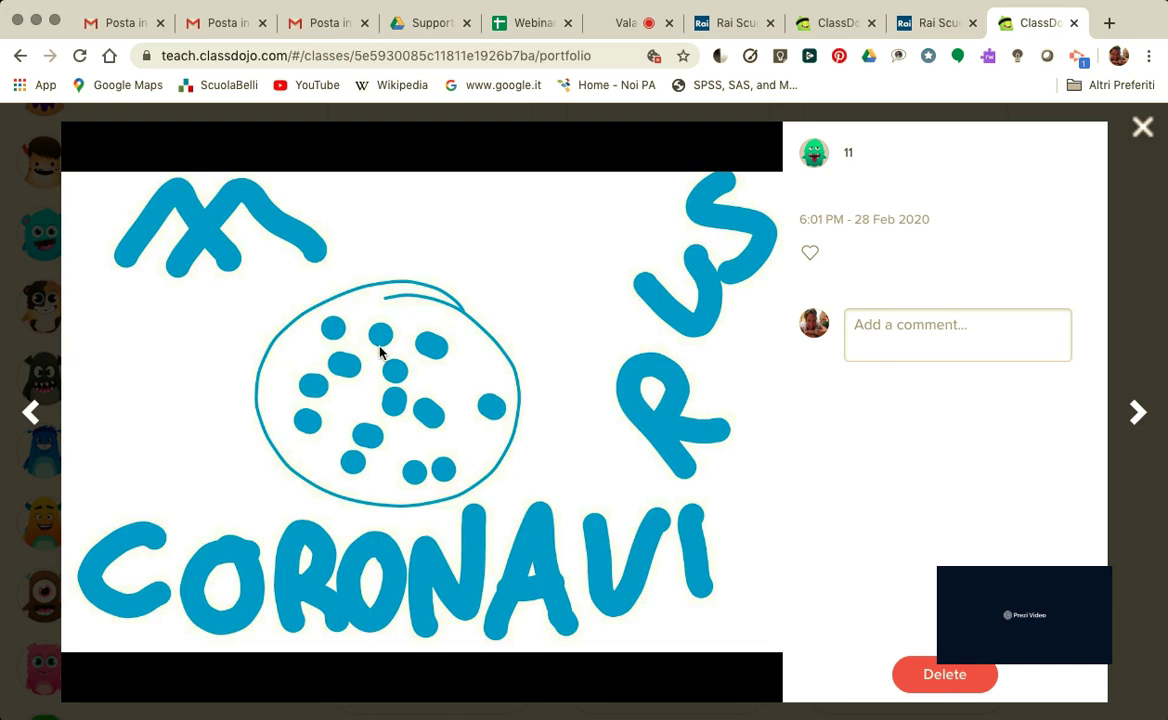
{"action": "left_click", "coordinate": [1139, 415]}
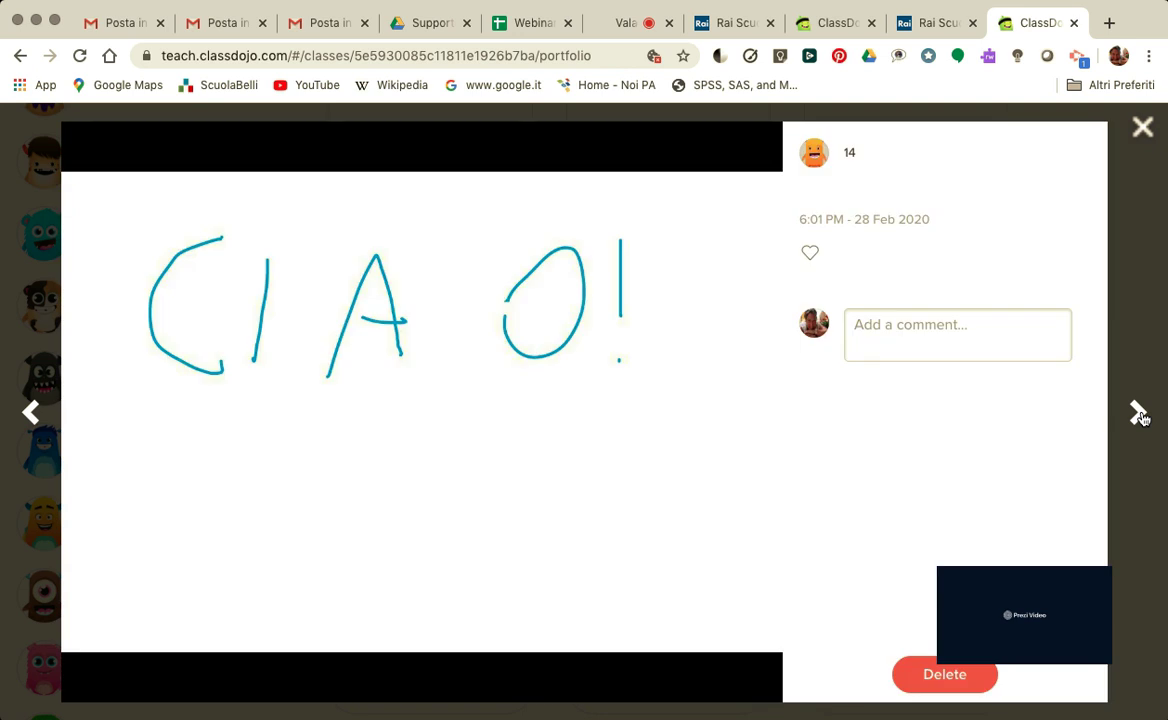
{"action": "left_click", "coordinate": [1139, 415]}
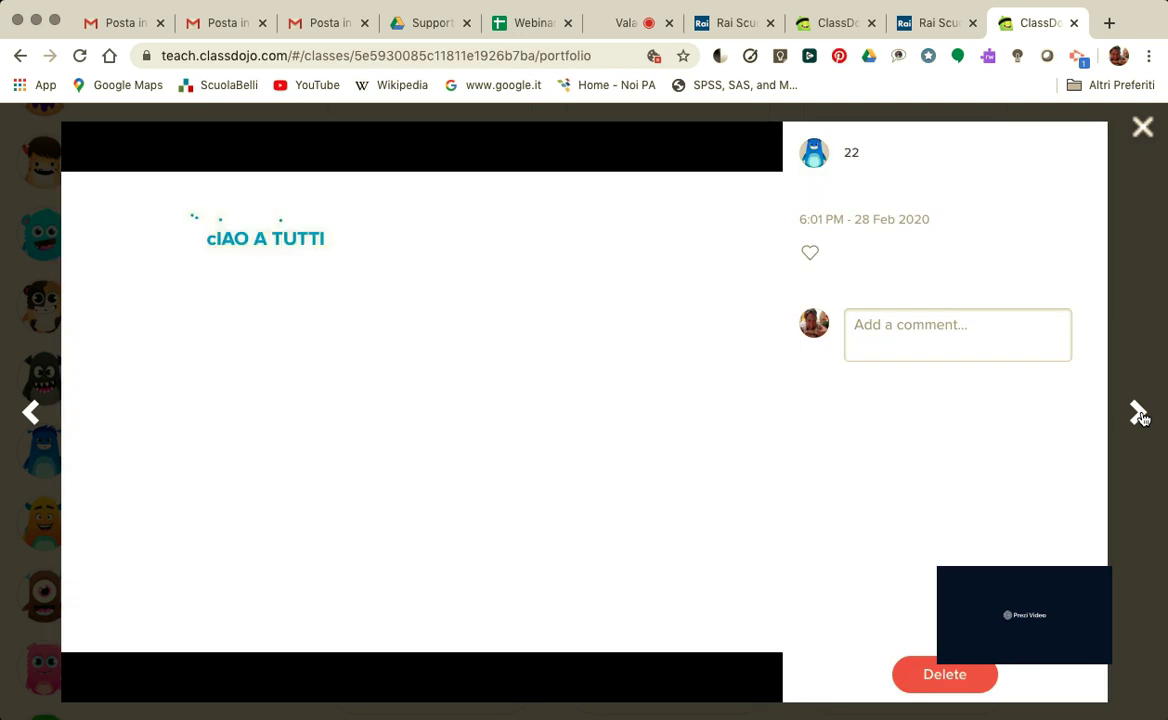
{"action": "left_click", "coordinate": [1139, 415]}
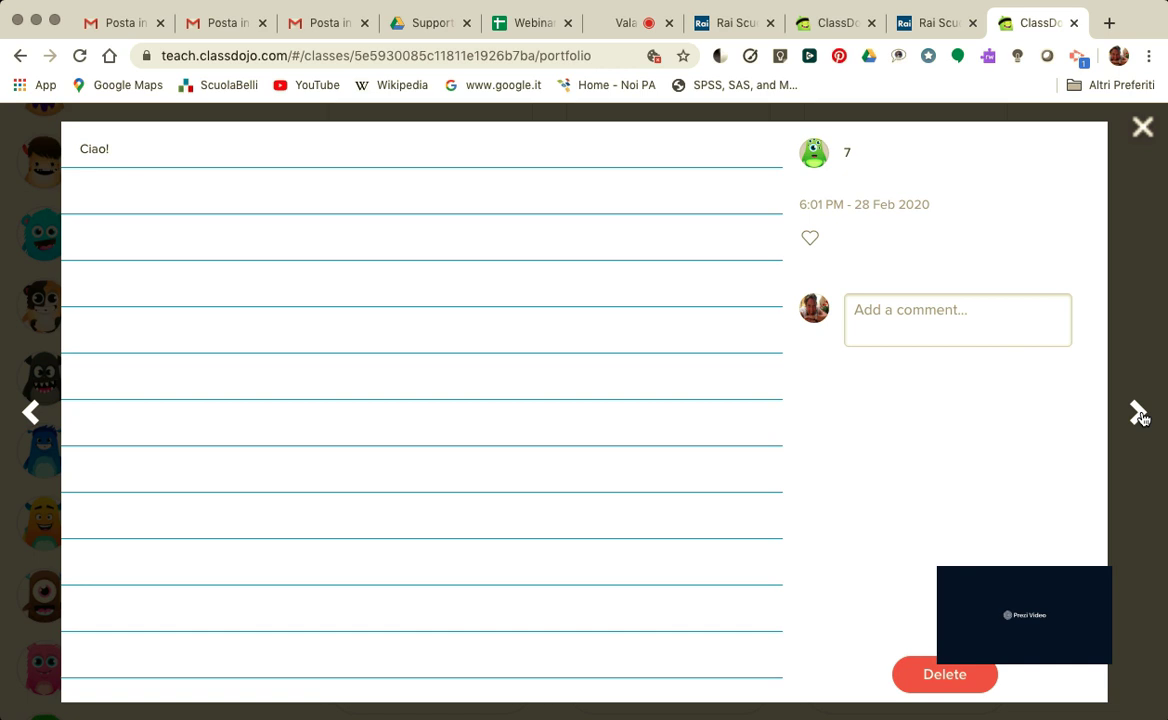
{"action": "left_click", "coordinate": [1139, 415]}
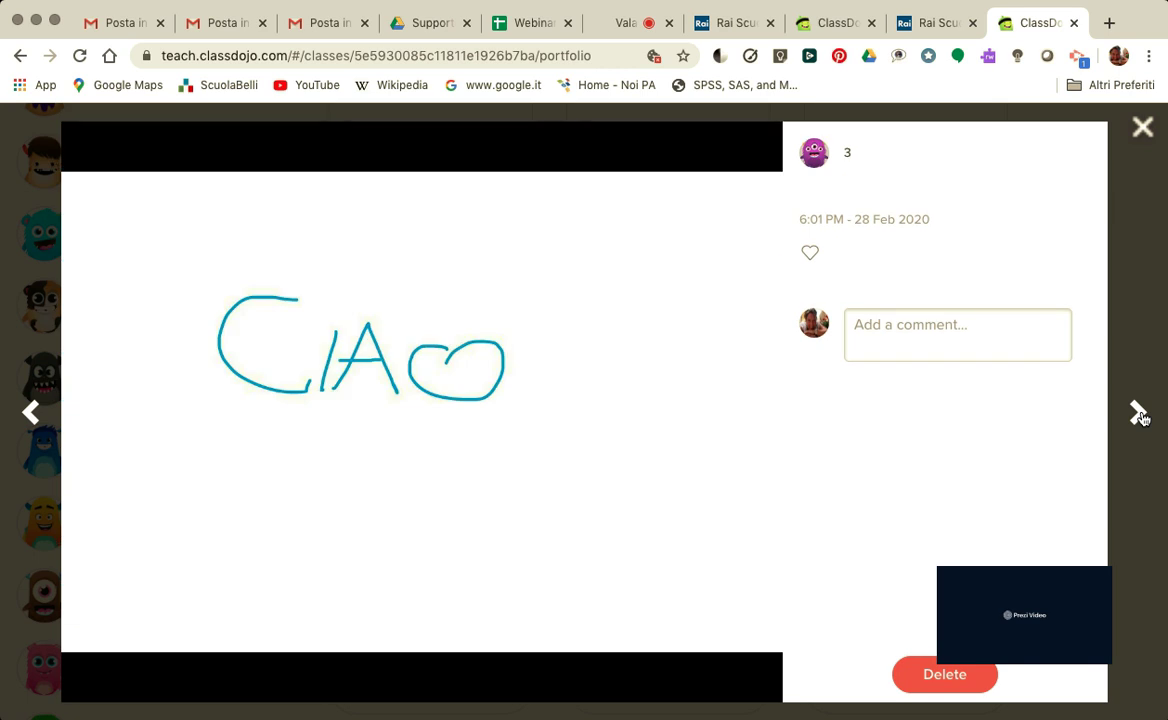
{"action": "left_click", "coordinate": [1139, 415]}
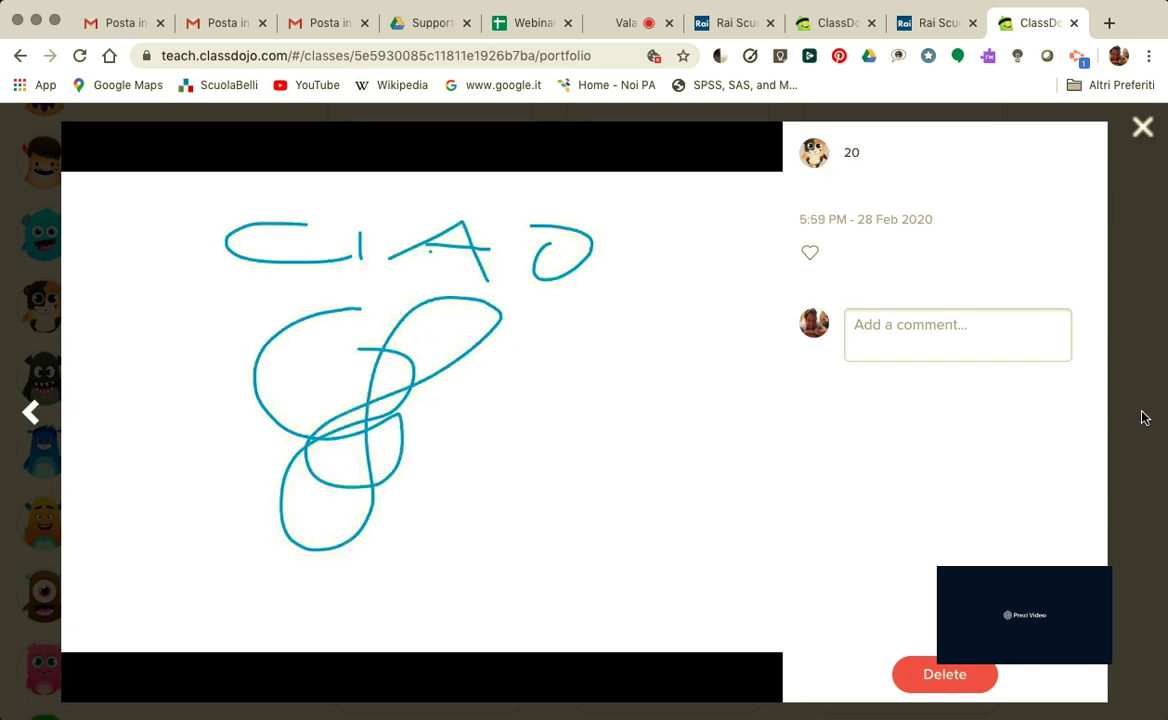
{"action": "left_click", "coordinate": [1143, 126]}
- Look over the class's published posts and the drafts awaiting approval in All posts
{"action": "scroll", "coordinate": [729, 496], "scroll_direction": "down", "scroll_amount": 7}
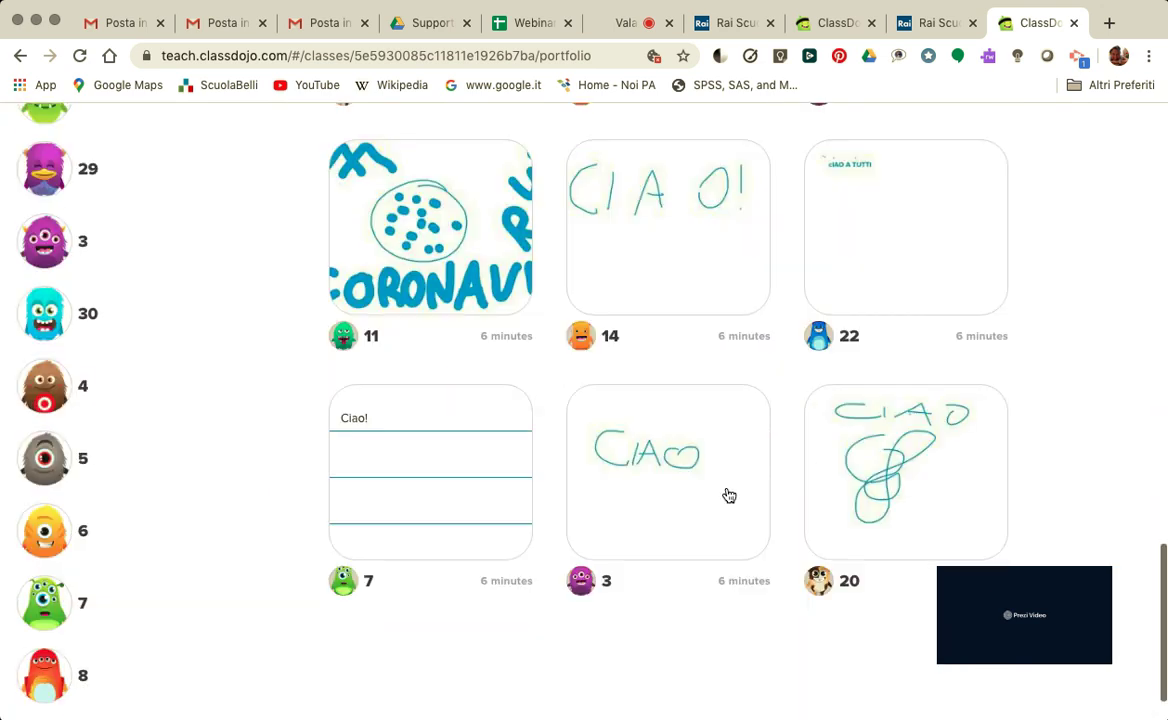
{"action": "scroll", "coordinate": [729, 496], "scroll_direction": "up", "scroll_amount": 10}
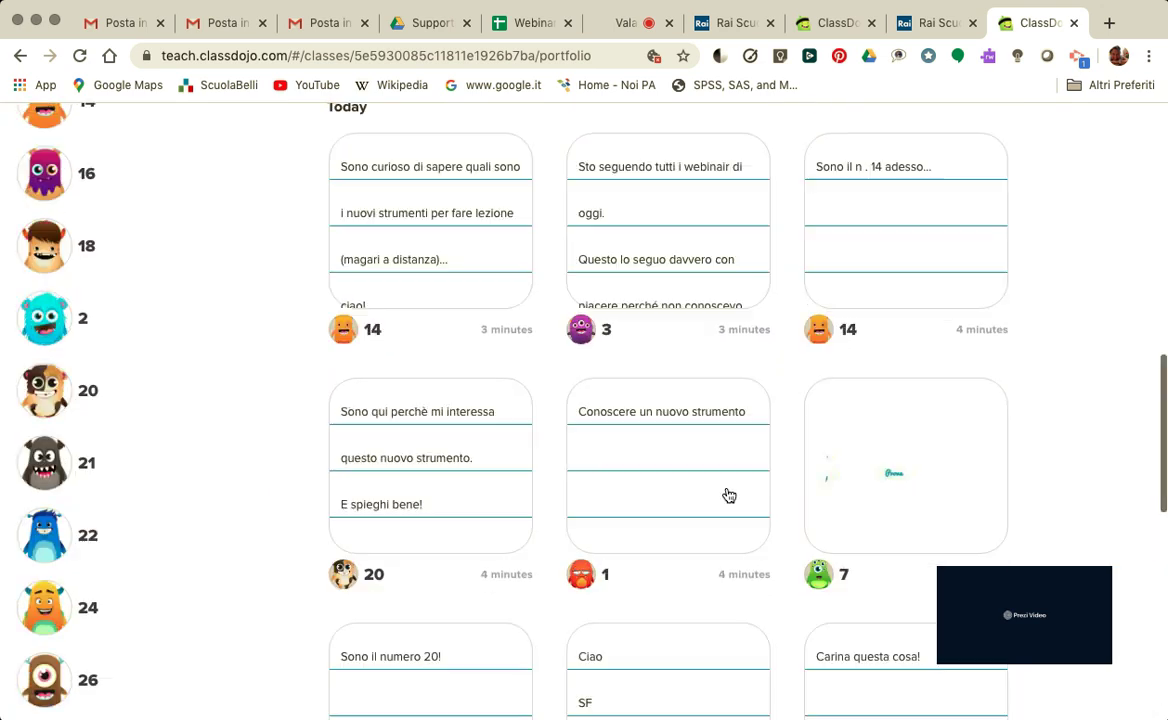
{"action": "scroll", "coordinate": [729, 496], "scroll_direction": "up", "scroll_amount": 1}
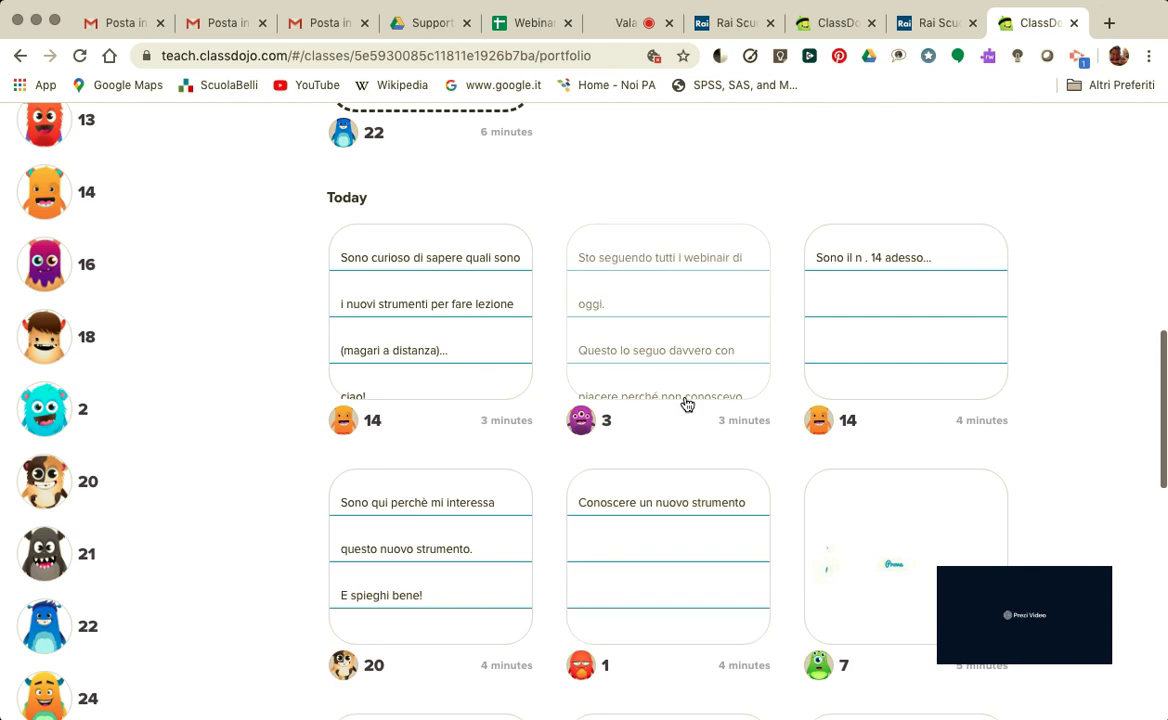
{"action": "scroll", "coordinate": [630, 500], "scroll_direction": "up", "scroll_amount": 3}
{"action": "scroll", "coordinate": [629, 500], "scroll_direction": "up", "scroll_amount": 2}
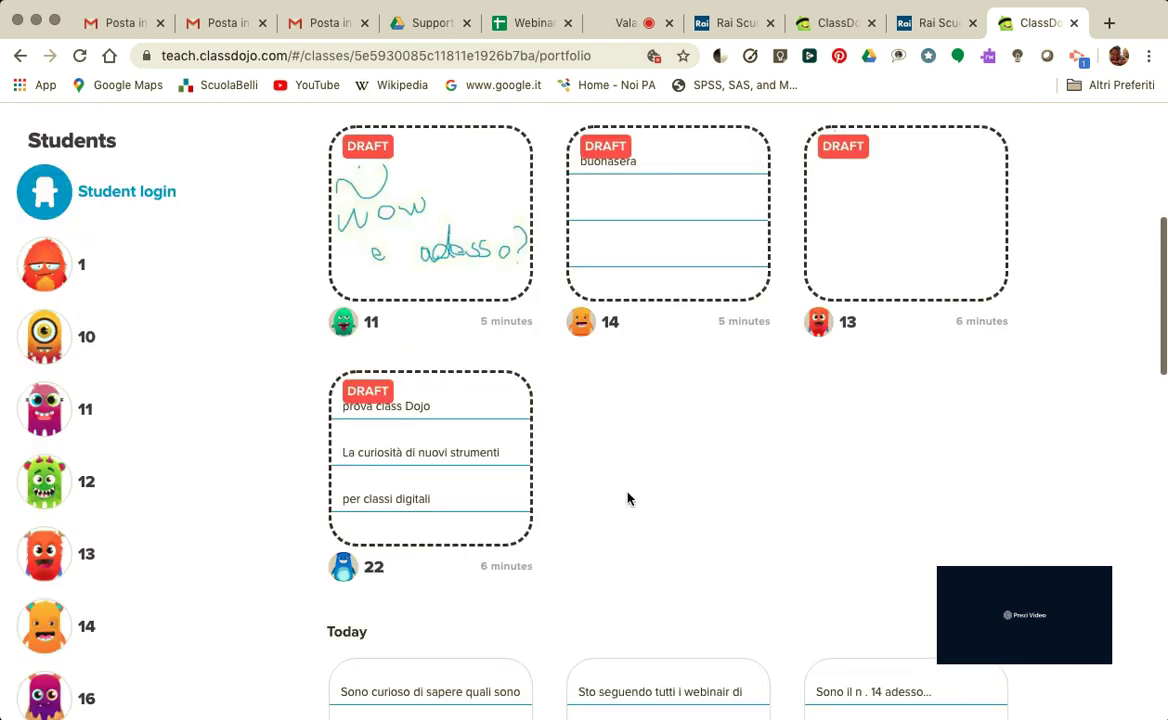
{"action": "scroll", "coordinate": [629, 497], "scroll_direction": "up", "scroll_amount": 2}
{"action": "scroll", "coordinate": [629, 498], "scroll_direction": "up", "scroll_amount": 2}
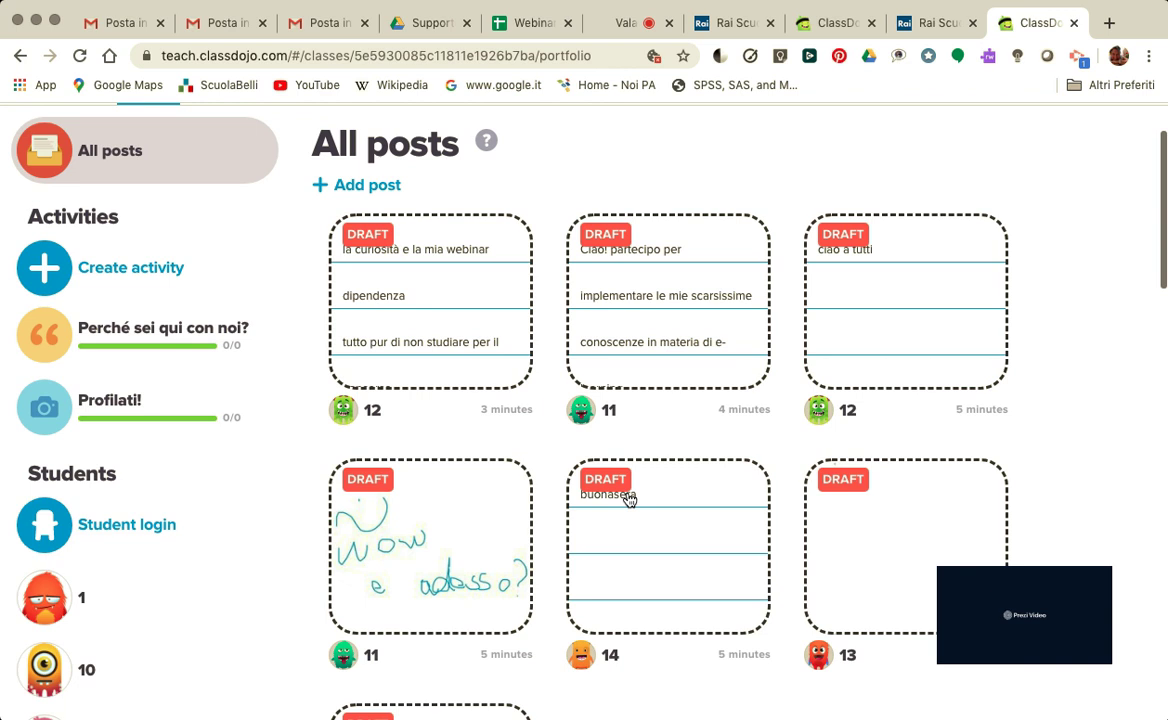
{"action": "scroll", "coordinate": [629, 498], "scroll_direction": "up", "scroll_amount": 1}
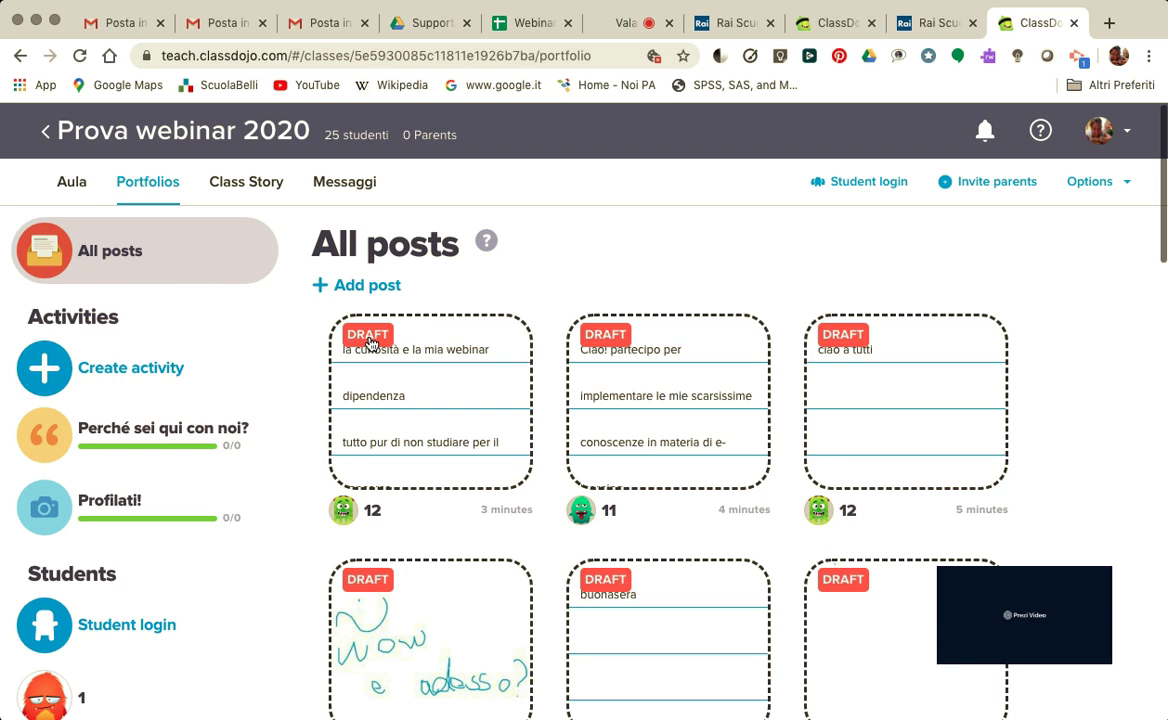
- View the Class Story page and return to the class portfolio to look over its drafts and posts
{"action": "left_click", "coordinate": [249, 186]}
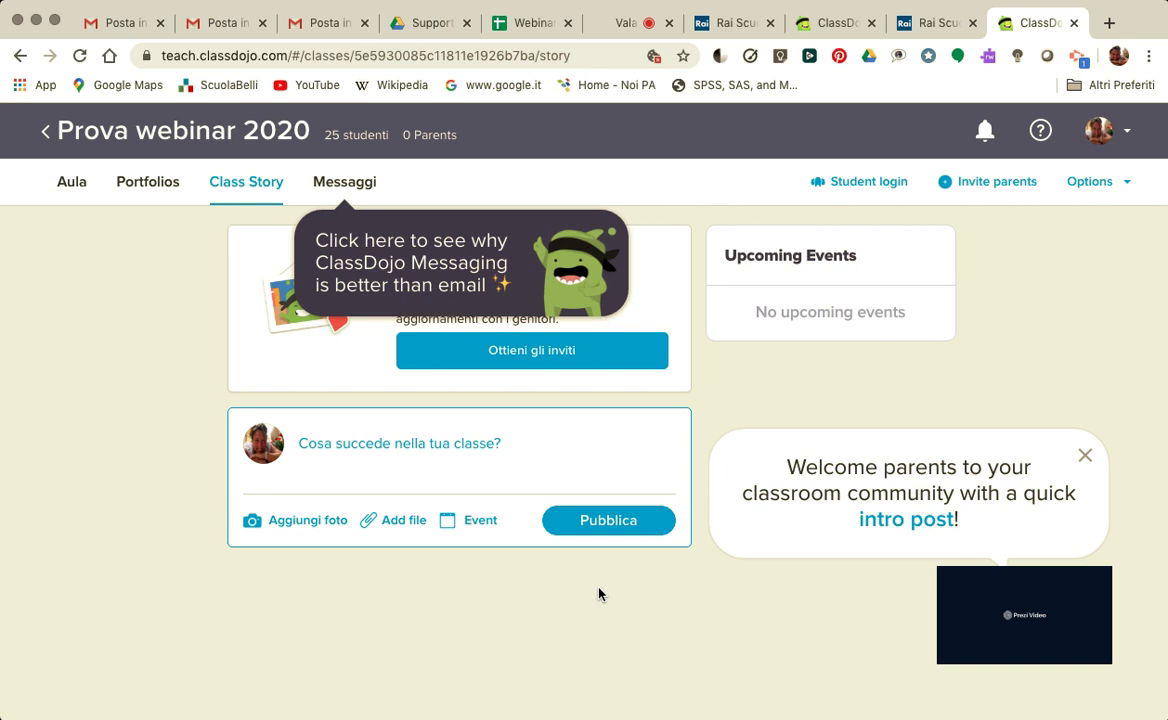
{"action": "left_click", "coordinate": [146, 183]}
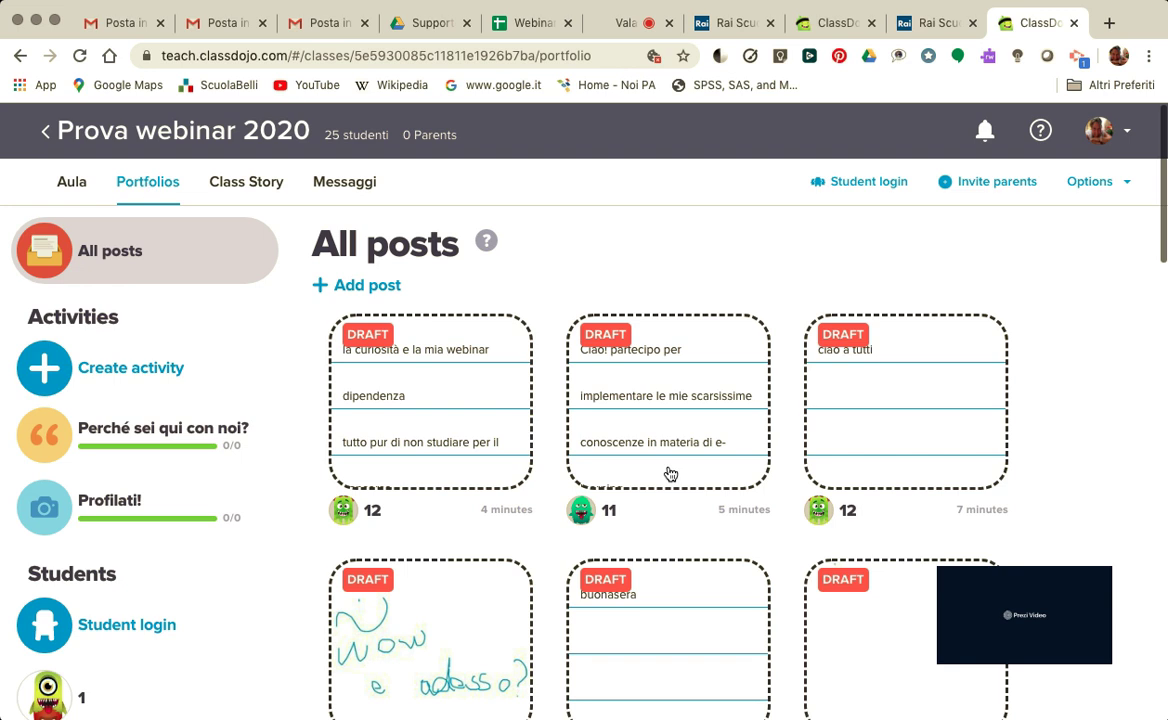
{"action": "scroll", "coordinate": [686, 490], "scroll_direction": "down", "scroll_amount": 3}
{"action": "scroll", "coordinate": [687, 492], "scroll_direction": "down", "scroll_amount": 3}
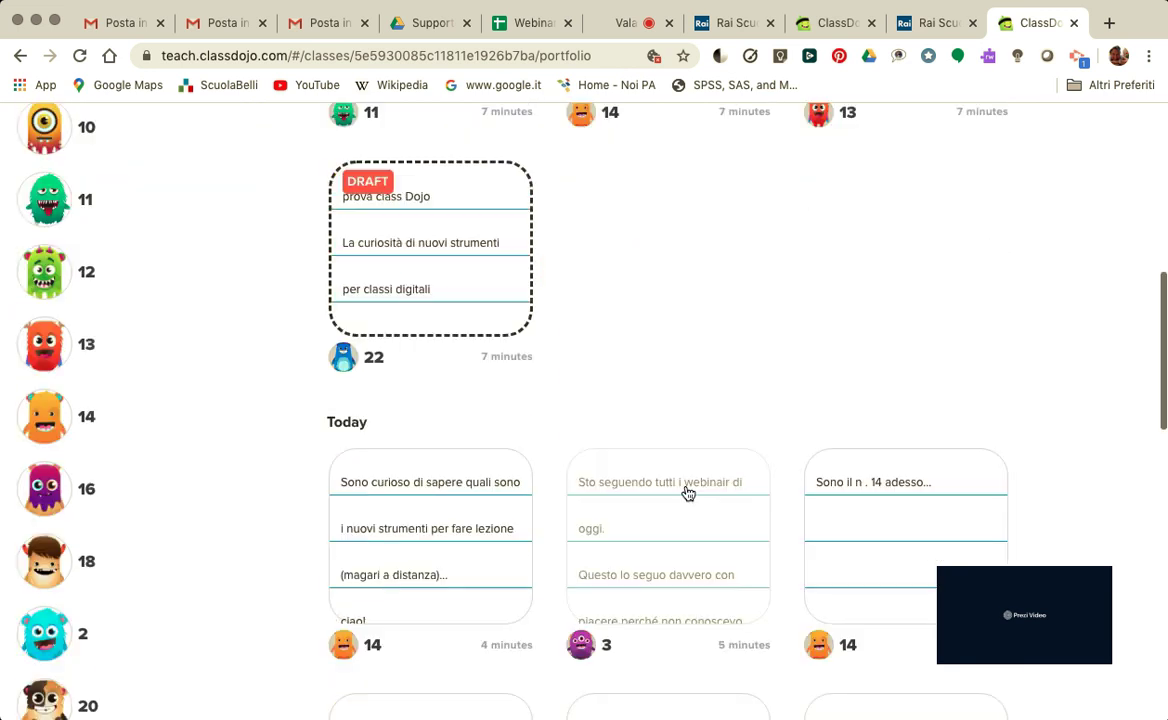
{"action": "scroll", "coordinate": [687, 492], "scroll_direction": "up", "scroll_amount": 10}
{"action": "scroll", "coordinate": [758, 506], "scroll_direction": "down", "scroll_amount": 1}
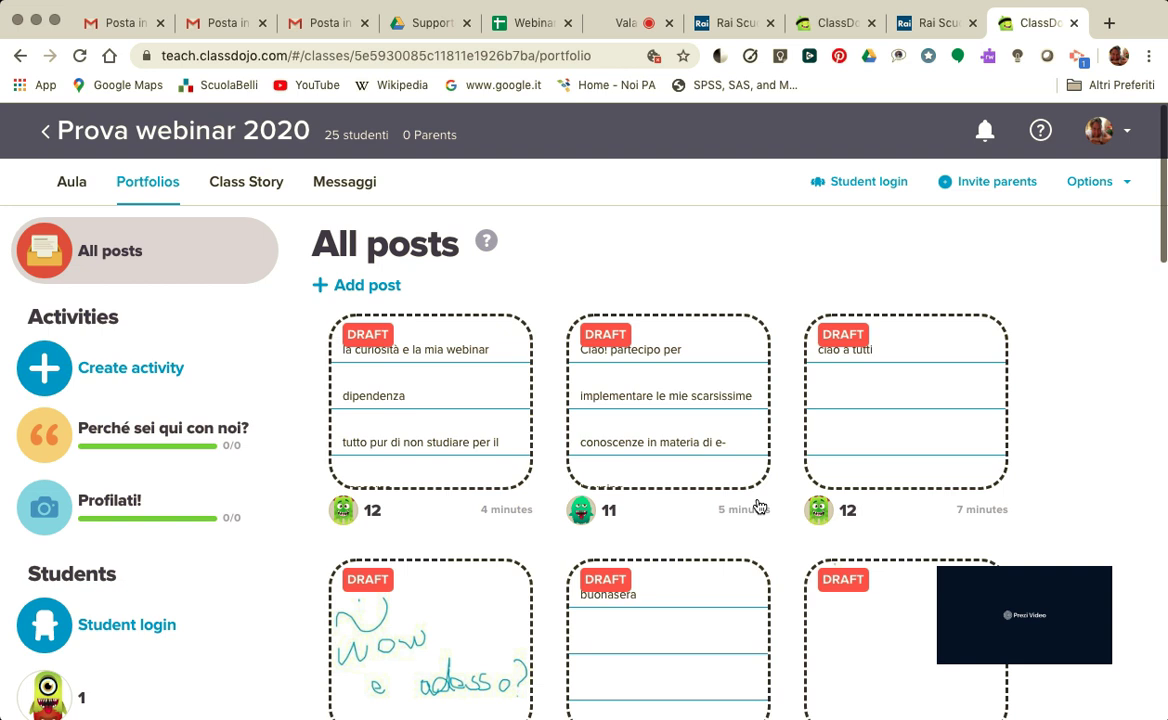
- Review the details of the existing activities "Profilati!" and "Perché sei qui con noi?"
{"action": "left_click", "coordinate": [102, 513]}
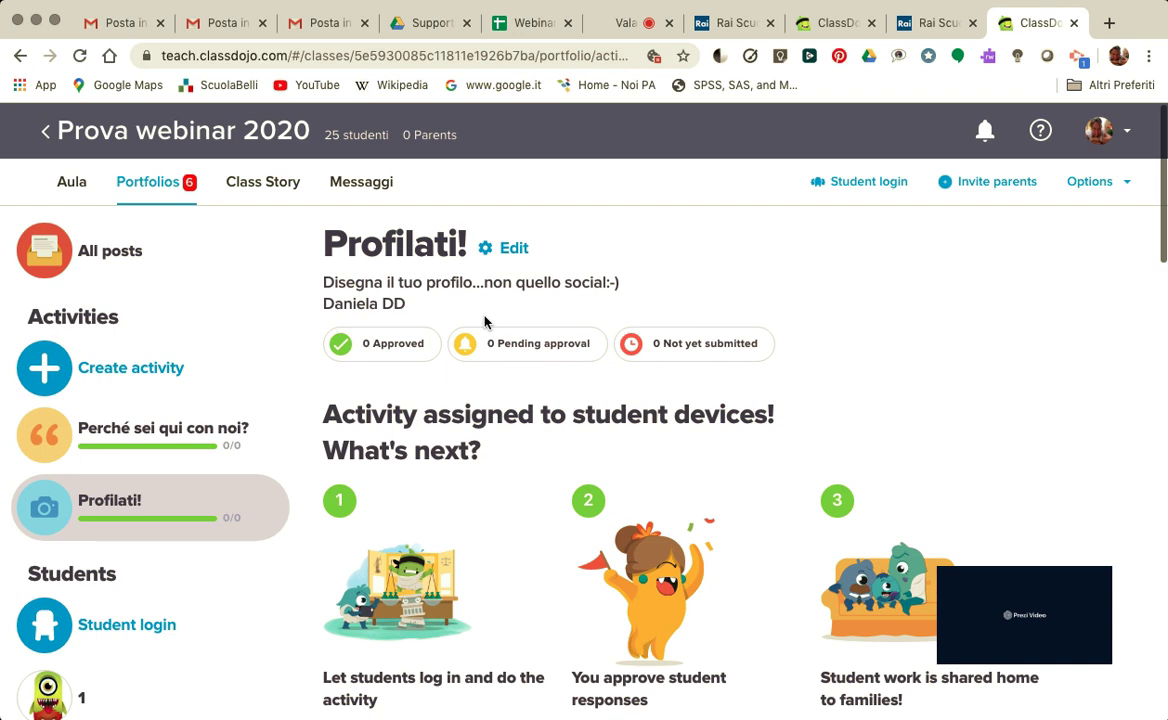
{"action": "left_click", "coordinate": [160, 449]}
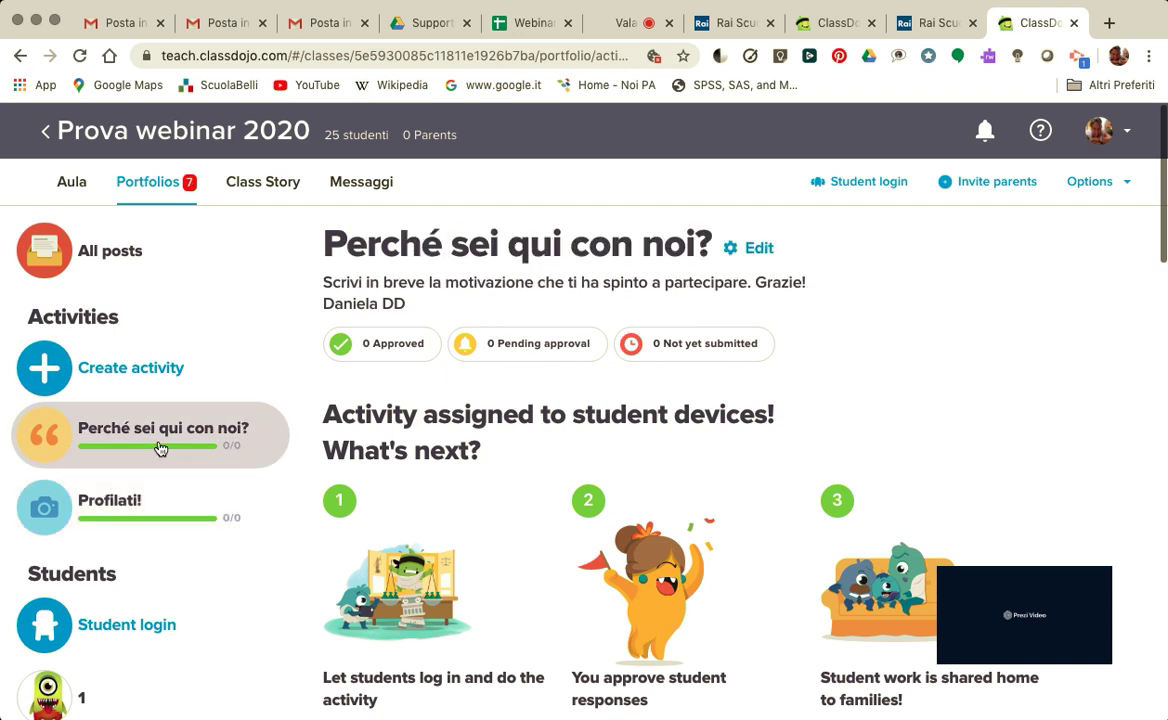
{"action": "left_click", "coordinate": [146, 515]}
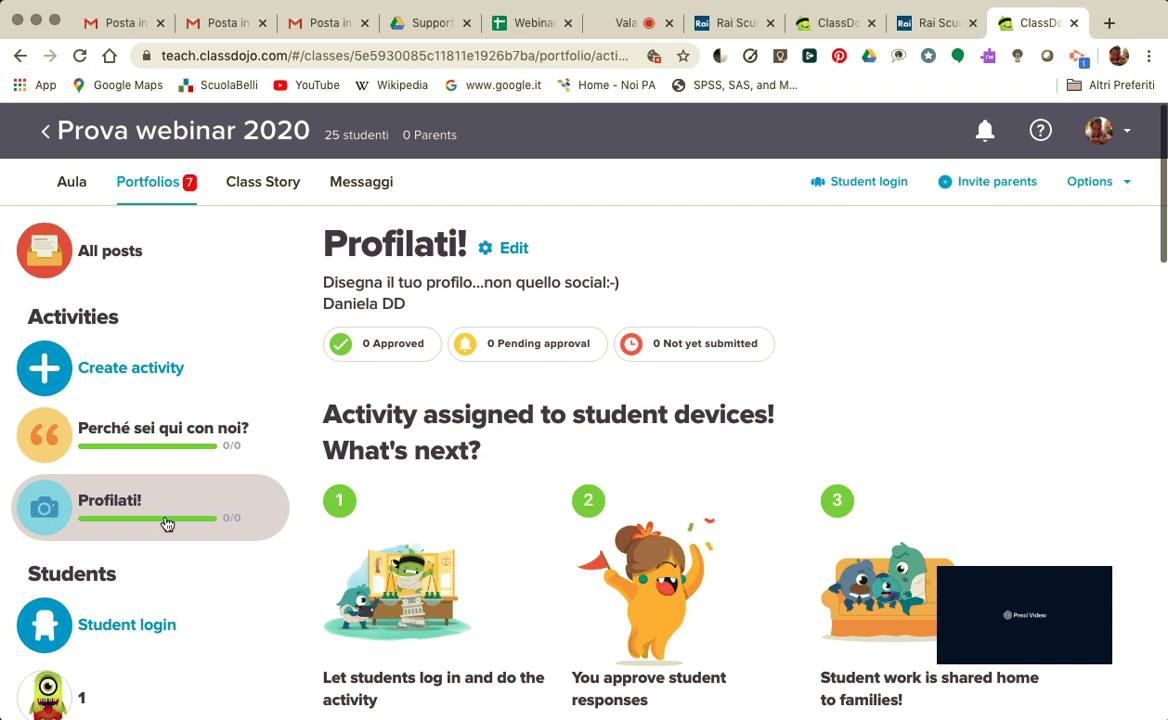
- Create a new activity named "Disegna il tuo profilo" with Drawing as the student submission type
{"action": "left_click", "coordinate": [132, 369]}
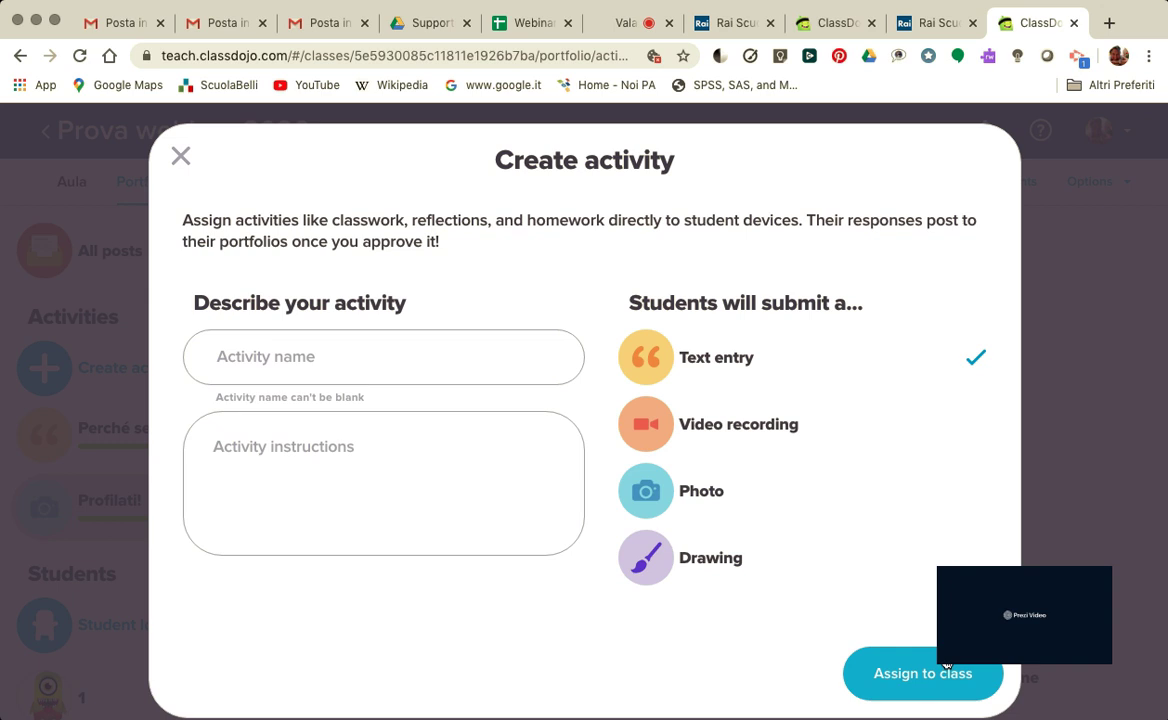
{"action": "left_click", "coordinate": [292, 362]}
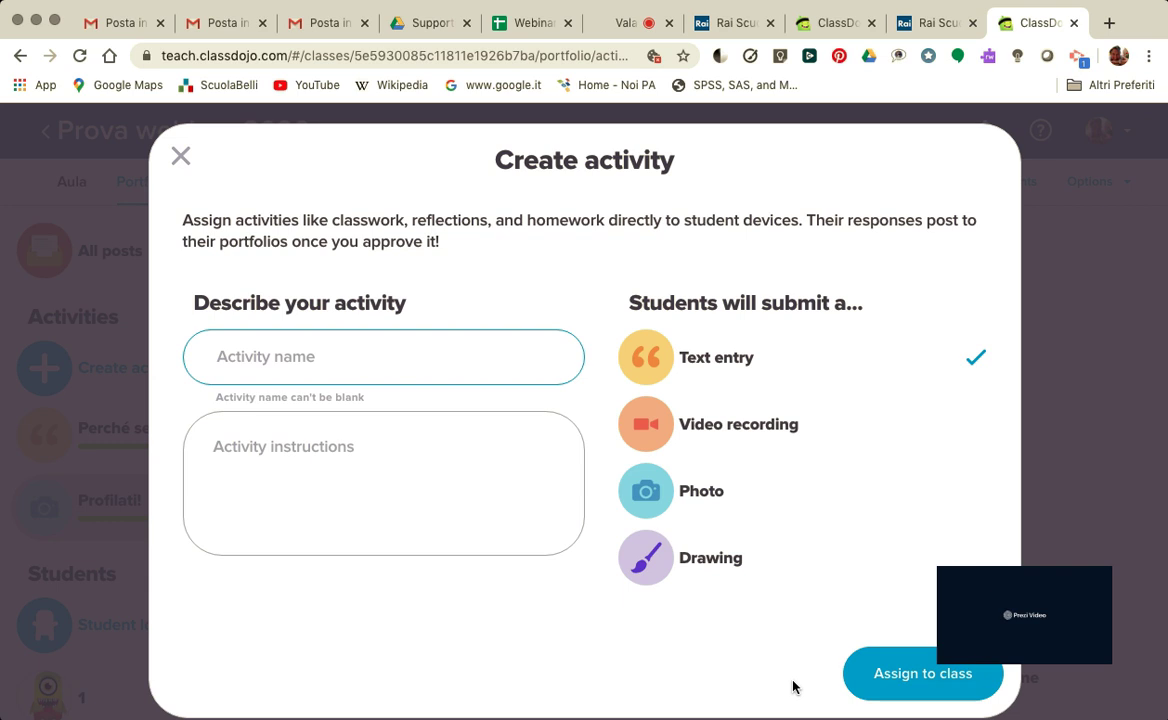
{"action": "type", "text": "Disegna il tu"}
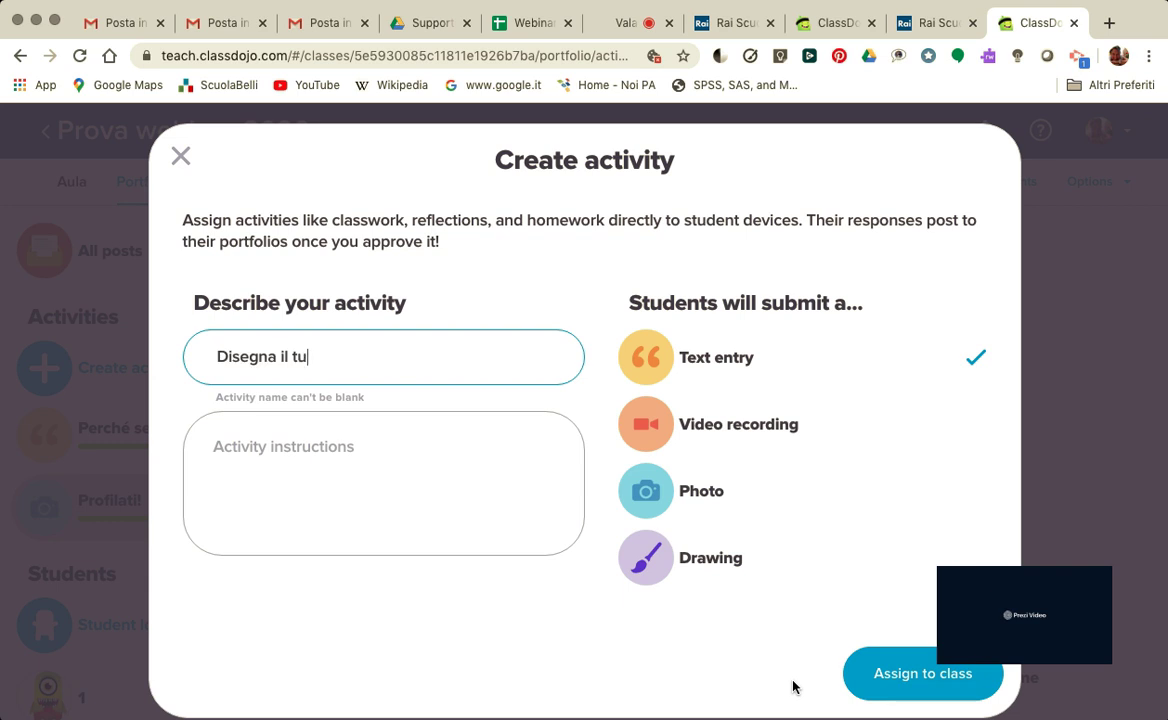
{"action": "type", "text": "o profilo"}
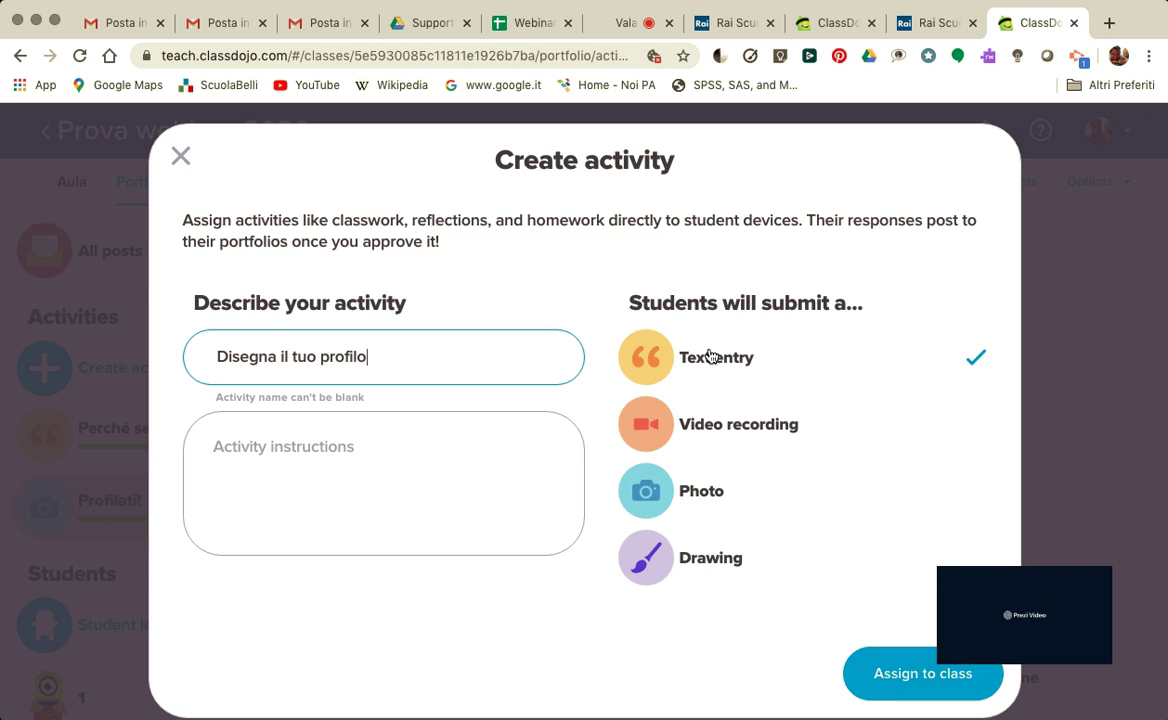
{"action": "left_click", "coordinate": [697, 562]}
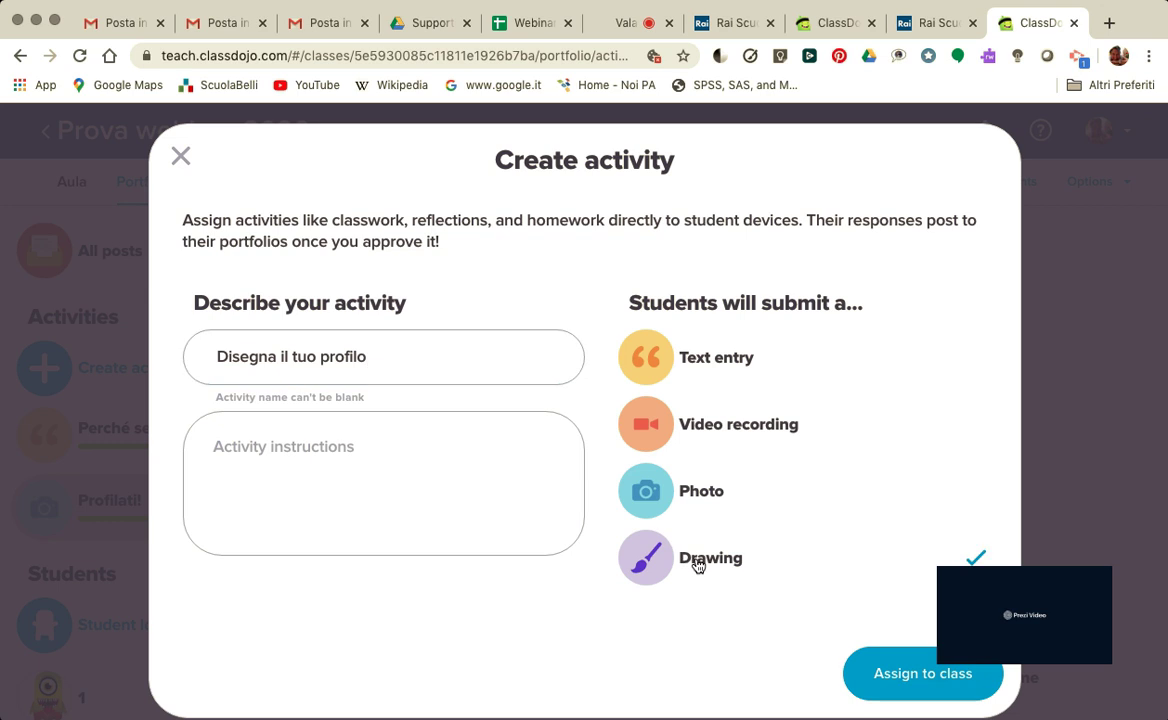
- Enter the activity instructions "Disegna il tuo profilo e invialo! Grazie:-)" and assign the activity to the class
{"action": "left_click", "coordinate": [264, 451]}
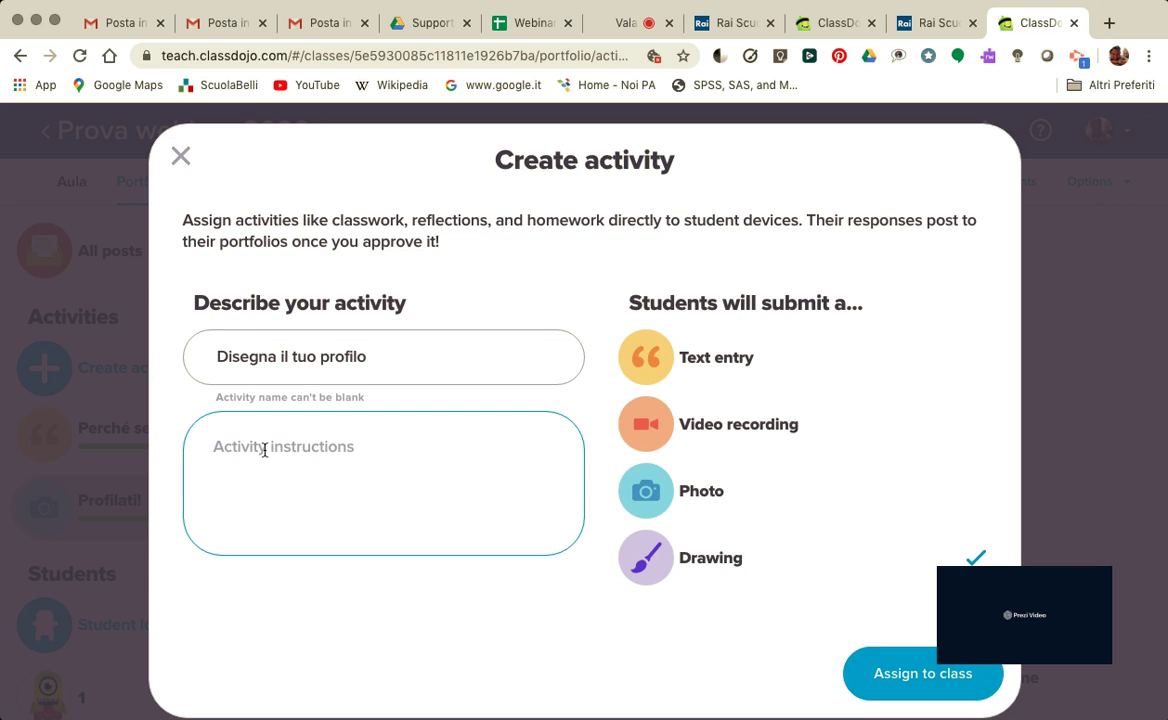
{"action": "type", "text": "Disegna i "}
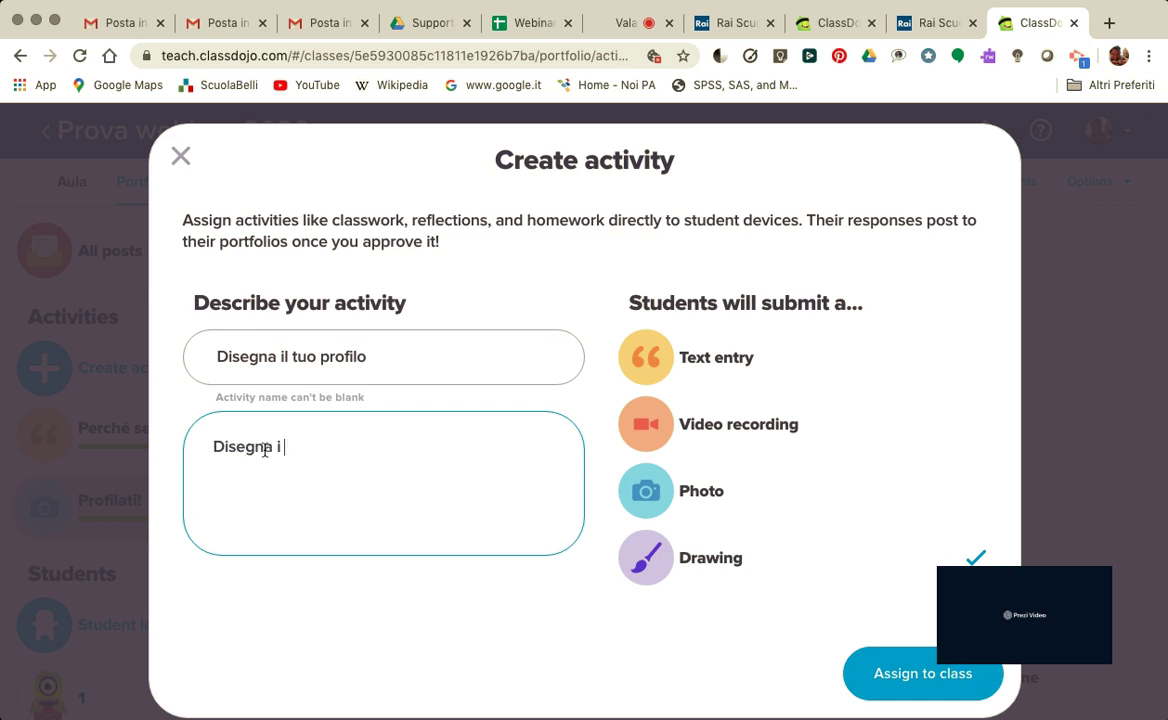
{"action": "type", "text": "tuo"}
{"action": "key", "text": "BackSpace"}
{"action": "key", "text": "BackSpace"}
{"action": "key", "text": "BackSpace"}
{"action": "key", "text": "BackSpace"}
{"action": "type", "text": "l to"}
{"action": "key", "text": "BackSpace"}
{"action": "type", "text": "uo profilo"}
{"action": "type", "text": "e invia"}
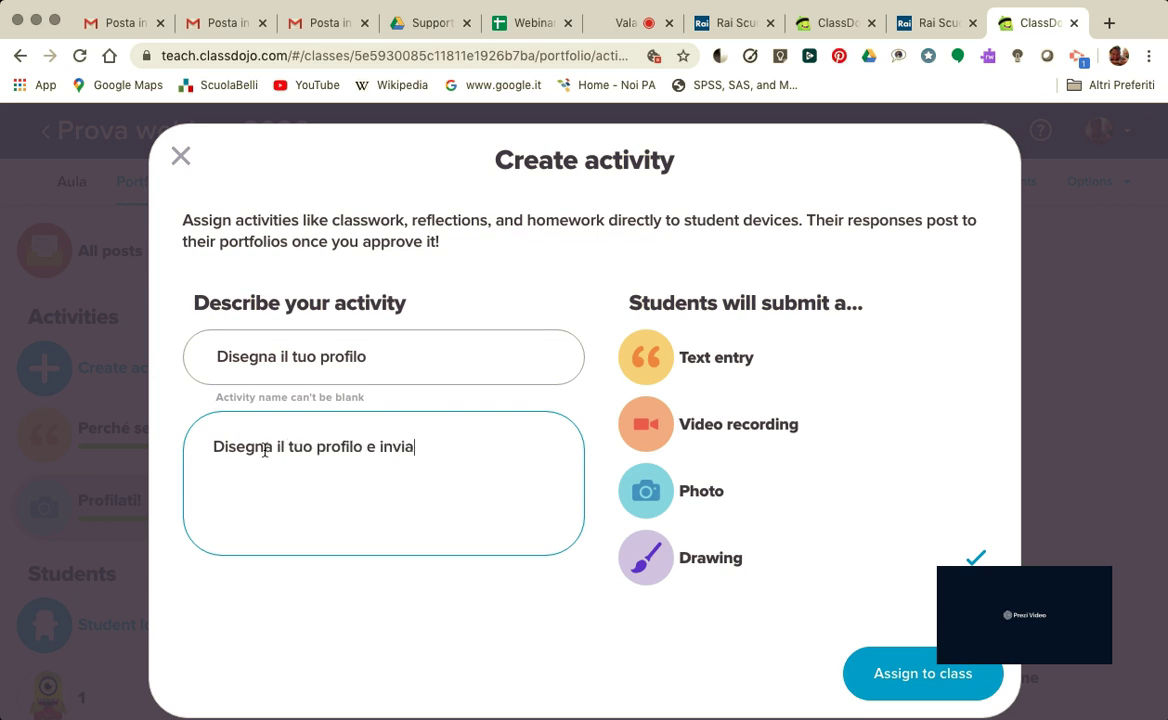
{"action": "type", "text": "lo! Grazie:-)"}
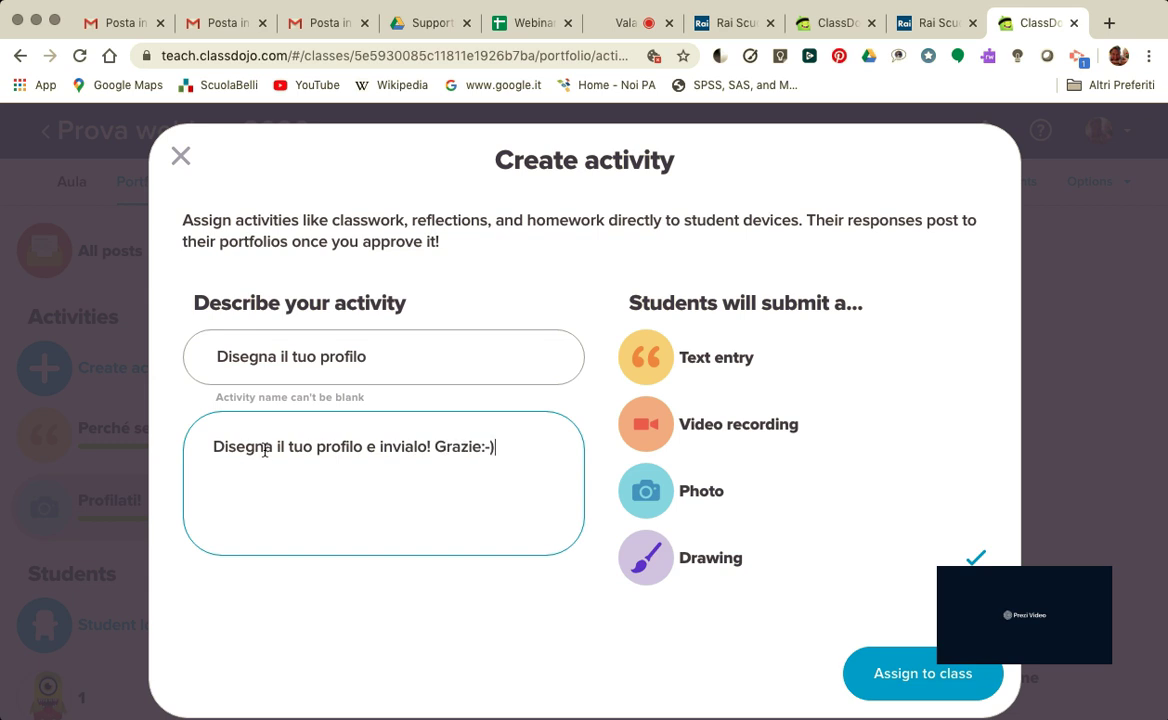
{"action": "left_click", "coordinate": [866, 674]}
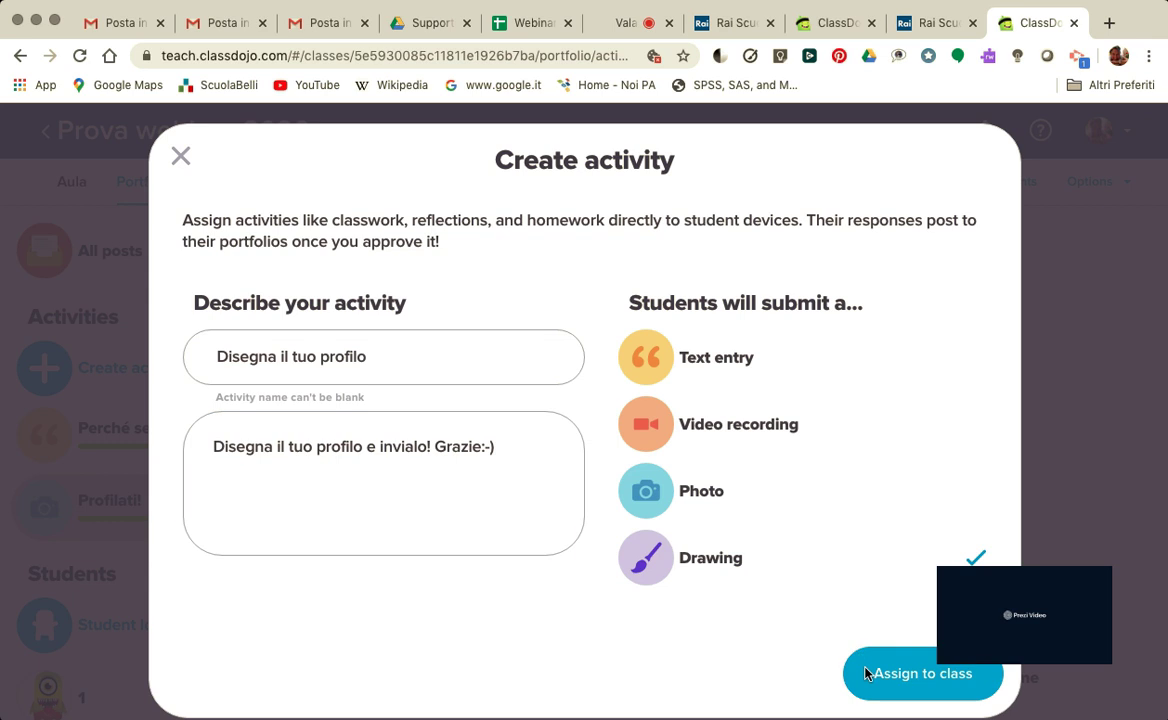
{"action": "left_click", "coordinate": [930, 675]}
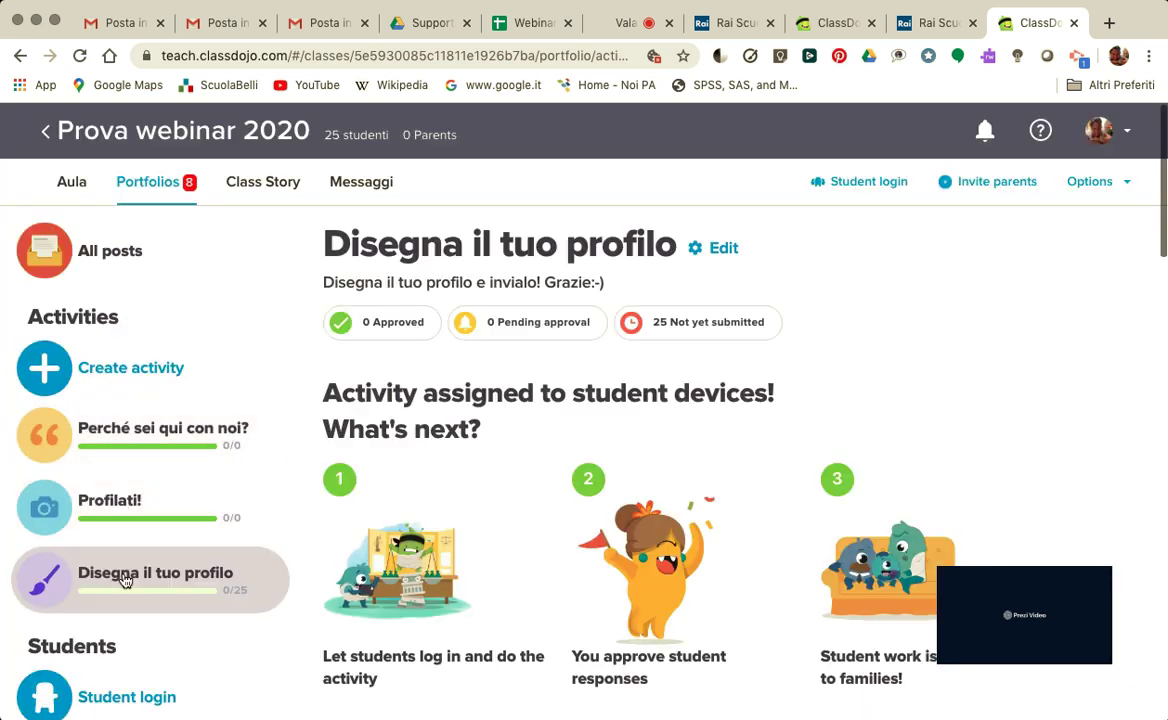
- Open the "Profilati!" activity again and look through its page
{"action": "left_click", "coordinate": [159, 521]}
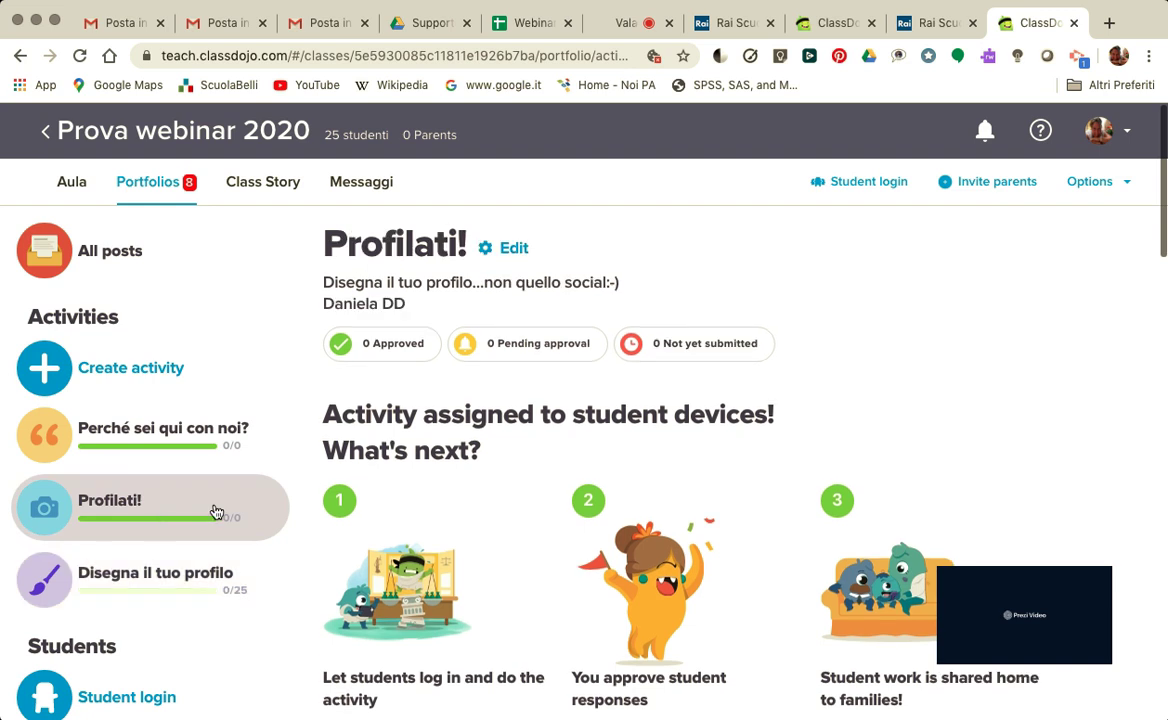
{"action": "double_click", "coordinate": [130, 512]}
{"action": "left_click", "coordinate": [131, 518]}
{"action": "scroll", "coordinate": [185, 509], "scroll_direction": "down", "scroll_amount": 3}
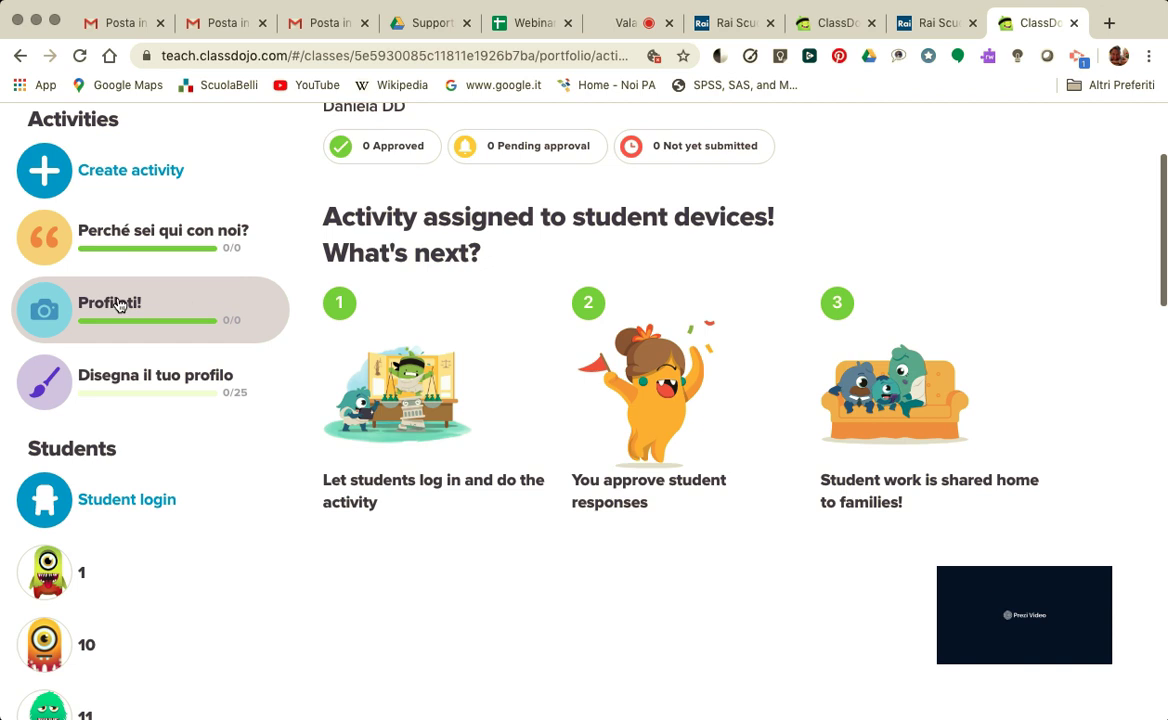
- Delete the "Profilati!" activity from the class portfolio and confirm the deletion
{"action": "scroll", "coordinate": [156, 310], "scroll_direction": "up", "scroll_amount": 3}
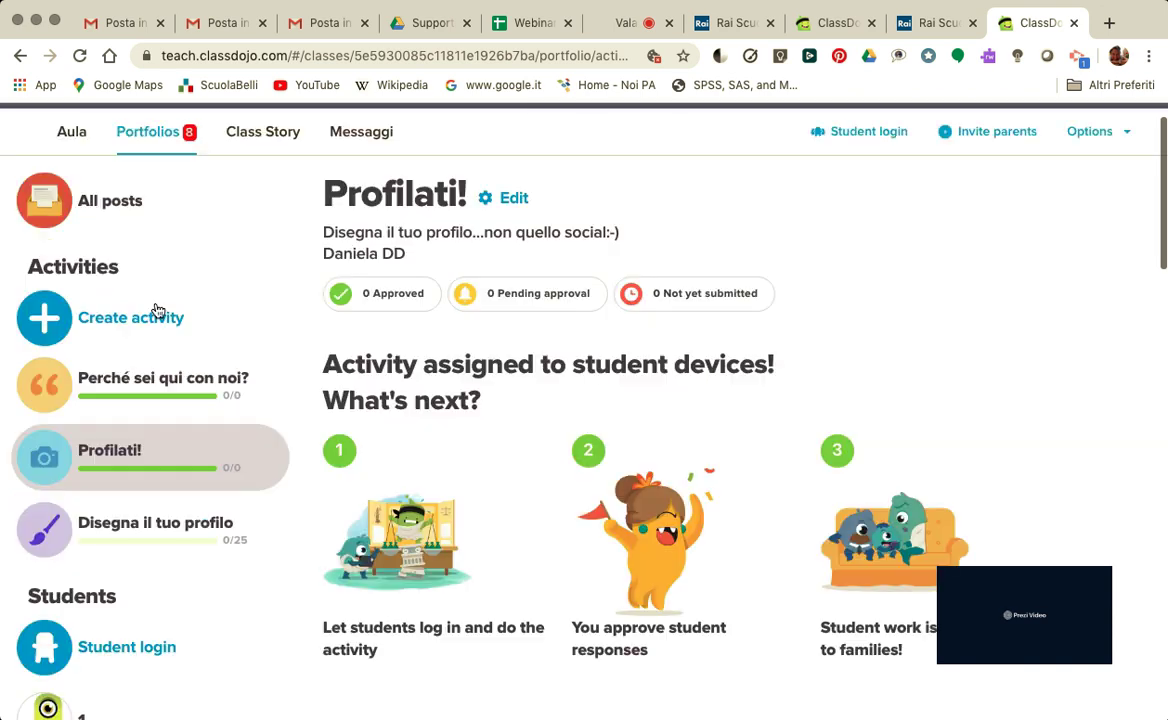
{"action": "left_click", "coordinate": [513, 198]}
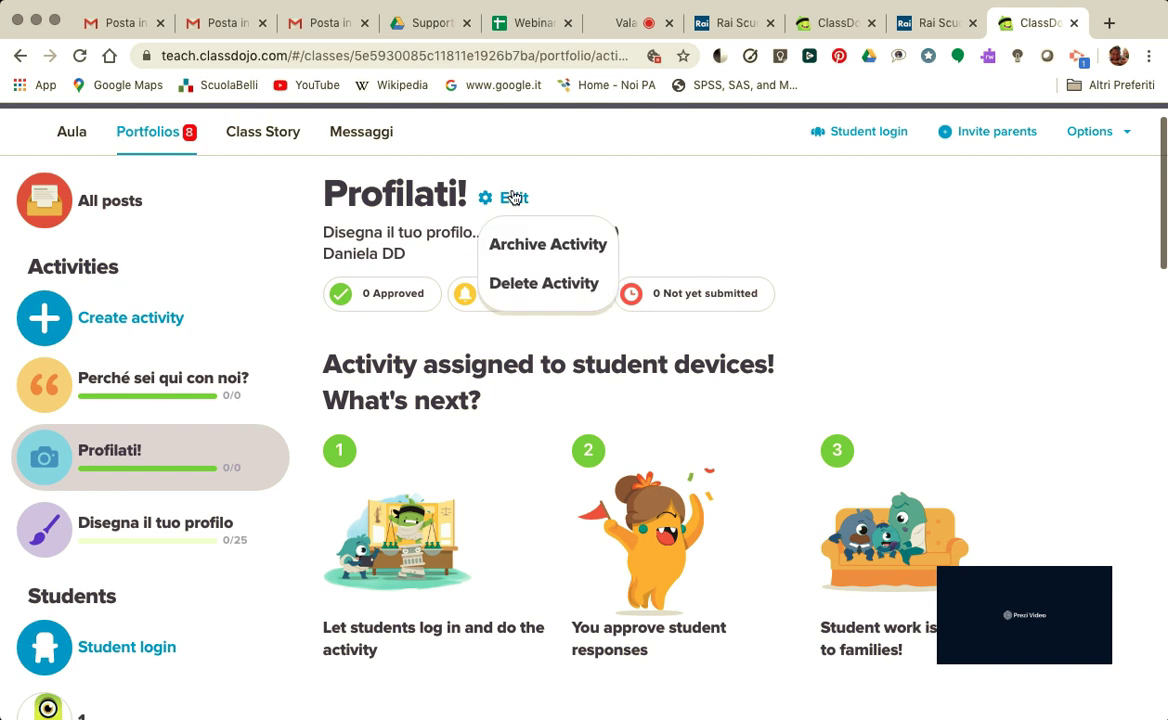
{"action": "left_click", "coordinate": [522, 284]}
{"action": "left_click", "coordinate": [672, 463]}
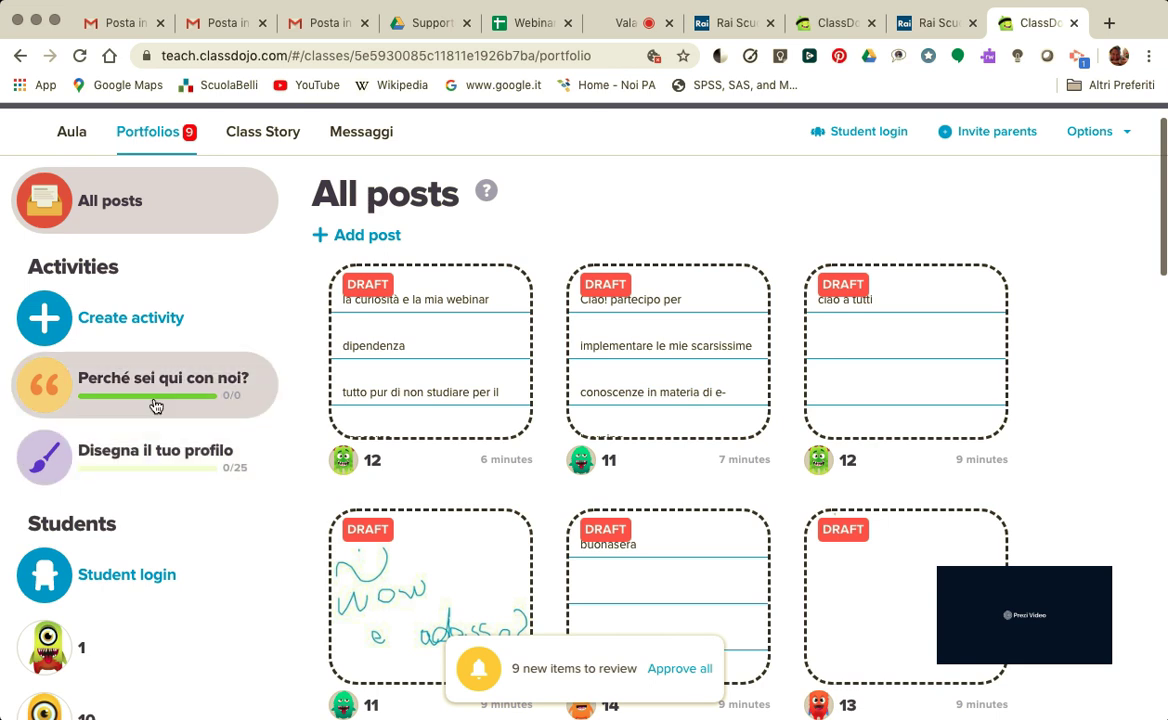
- Review the pages of the activities "Perché sei qui con noi?" and "Disegna il tuo profilo"
{"action": "left_click", "coordinate": [156, 398]}
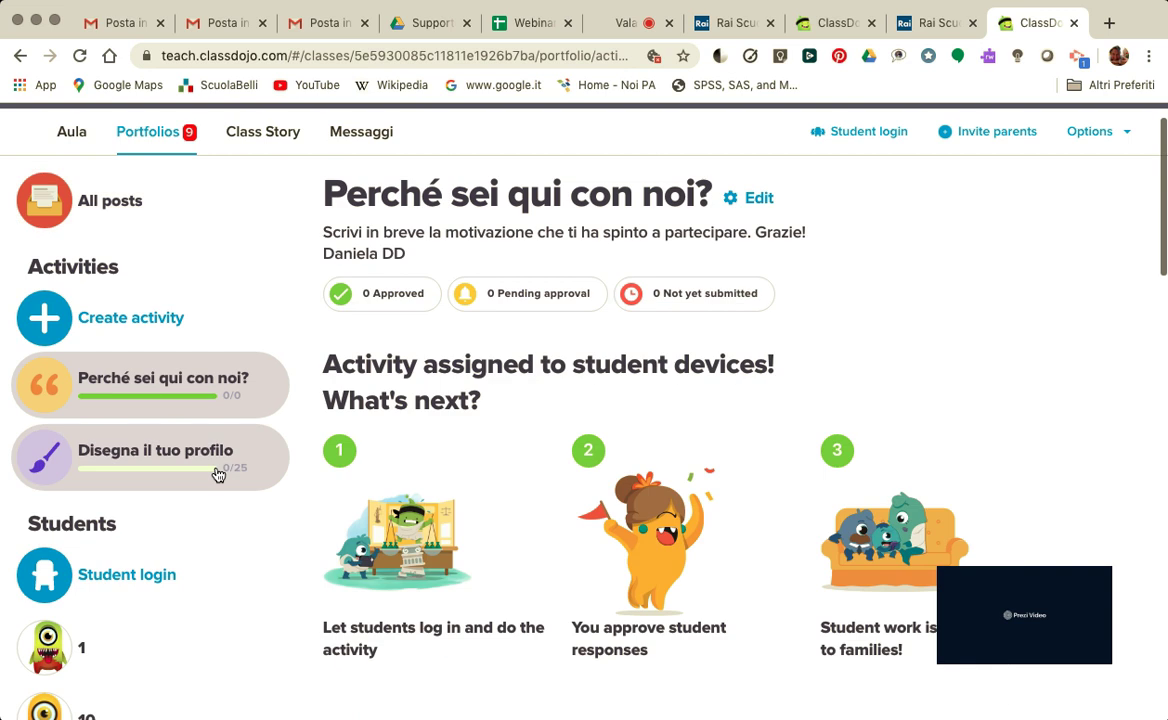
{"action": "left_click", "coordinate": [218, 474]}
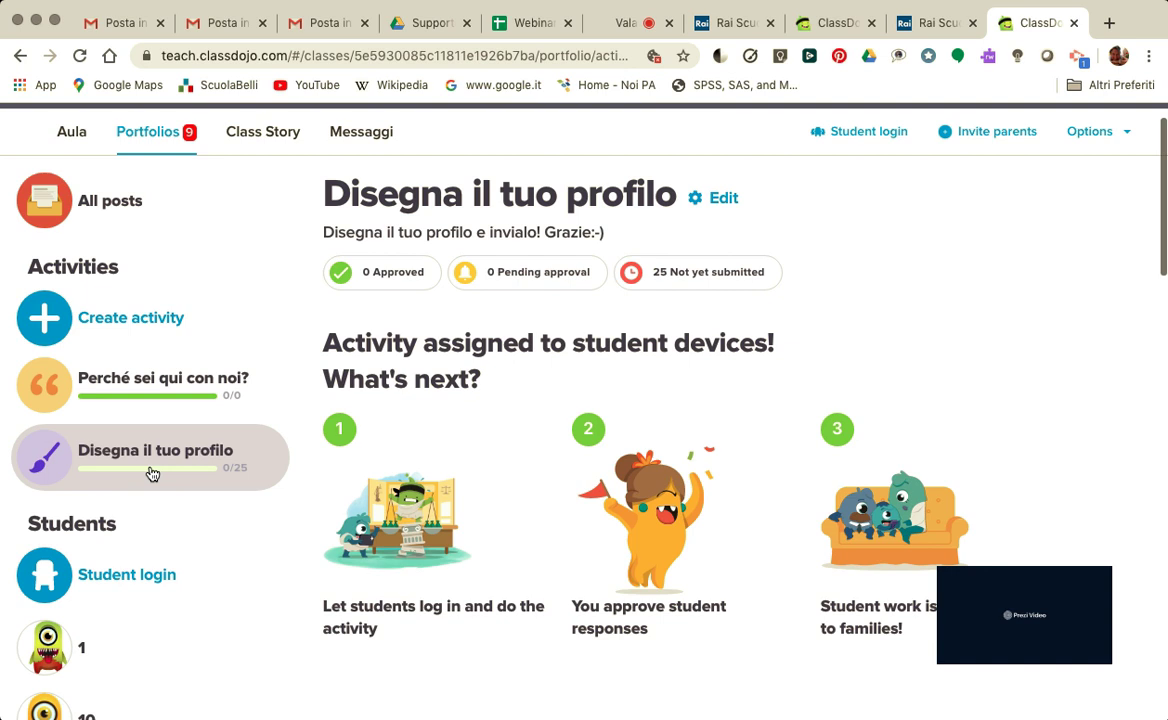
{"action": "left_click", "coordinate": [140, 386]}
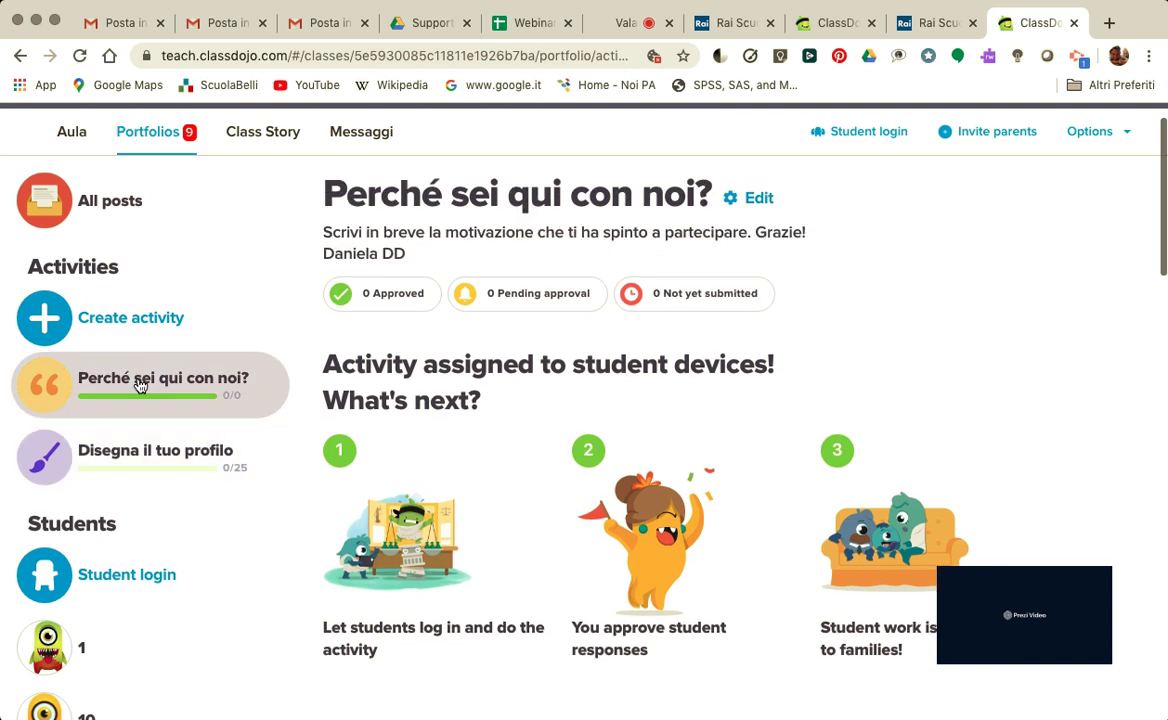
- Return to the full list of portfolio posts and approve all student items awaiting review
{"action": "left_click", "coordinate": [168, 135]}
{"action": "left_click", "coordinate": [158, 141]}
{"action": "scroll", "coordinate": [549, 505], "scroll_direction": "down", "scroll_amount": 10}
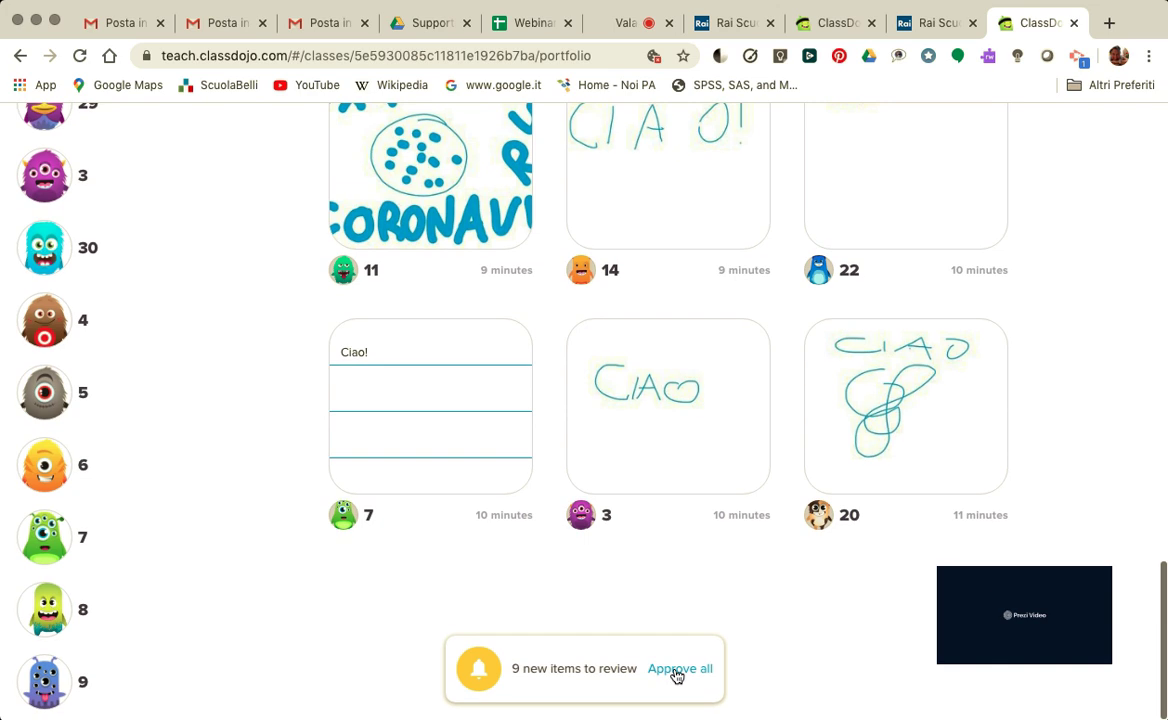
{"action": "scroll", "coordinate": [677, 677], "scroll_direction": "up", "scroll_amount": 5}
{"action": "left_click", "coordinate": [677, 673]}
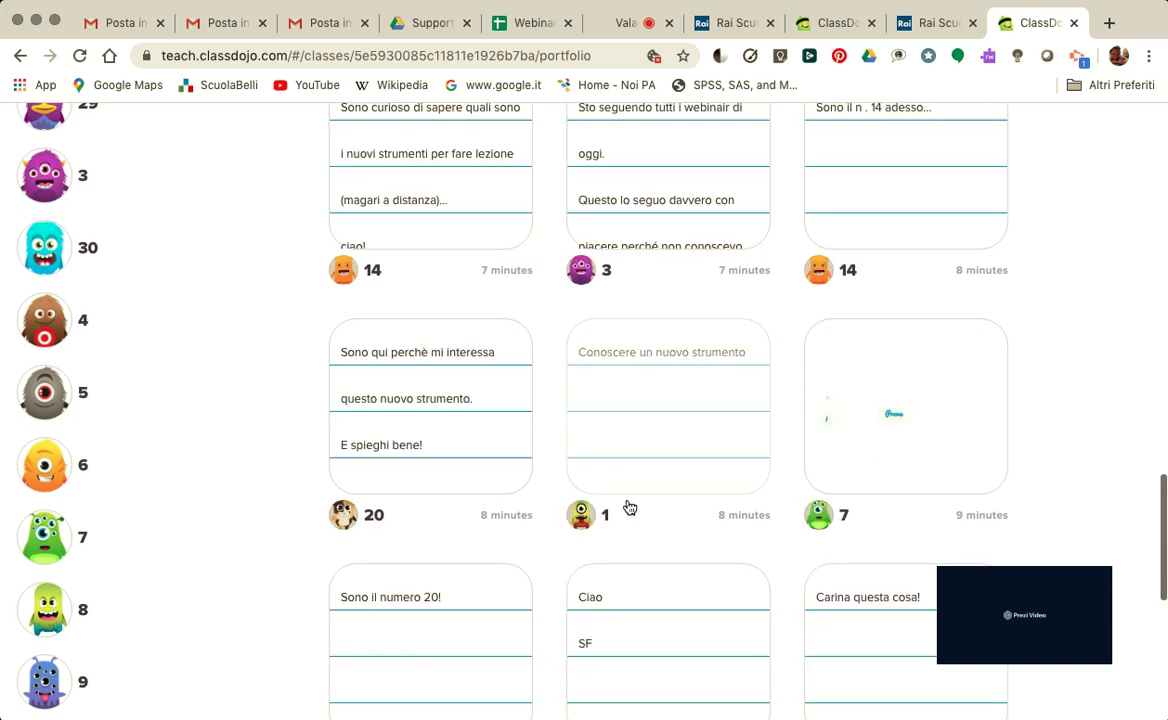
- Look through the students' approved and draft posts in the full portfolio list
{"action": "scroll", "coordinate": [629, 507], "scroll_direction": "down", "scroll_amount": 3}
{"action": "scroll", "coordinate": [629, 507], "scroll_direction": "down", "scroll_amount": 3}
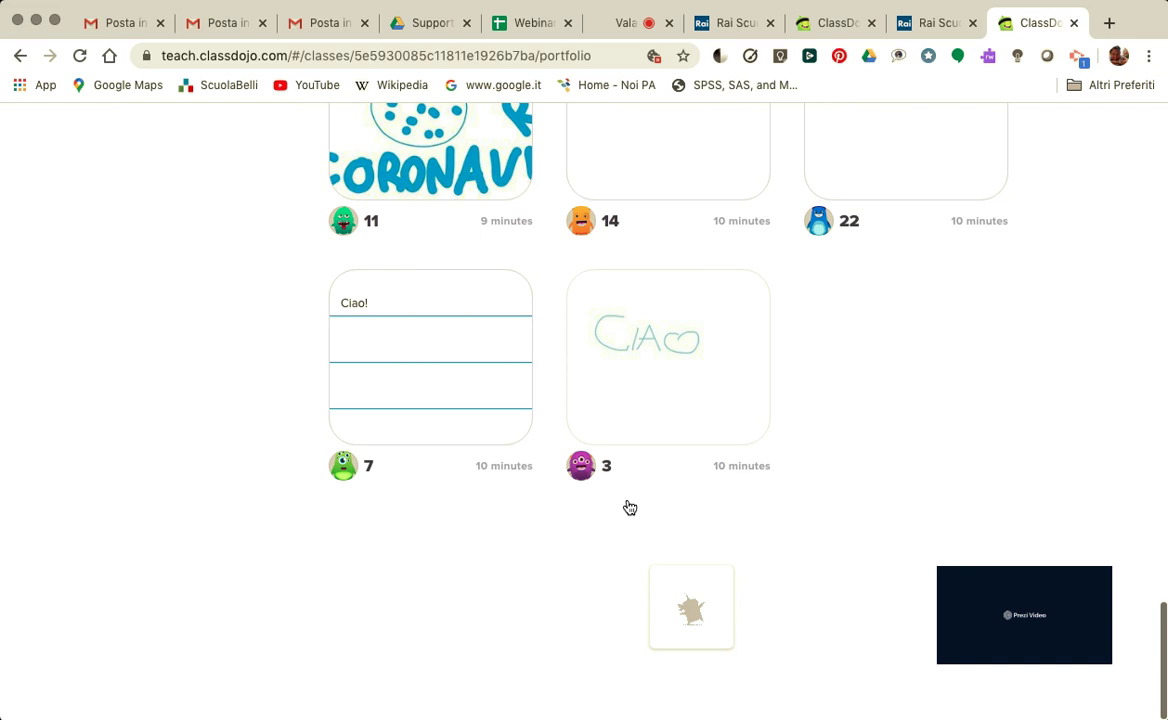
{"action": "scroll", "coordinate": [533, 466], "scroll_direction": "up", "scroll_amount": 2}
{"action": "scroll", "coordinate": [533, 466], "scroll_direction": "up", "scroll_amount": 3}
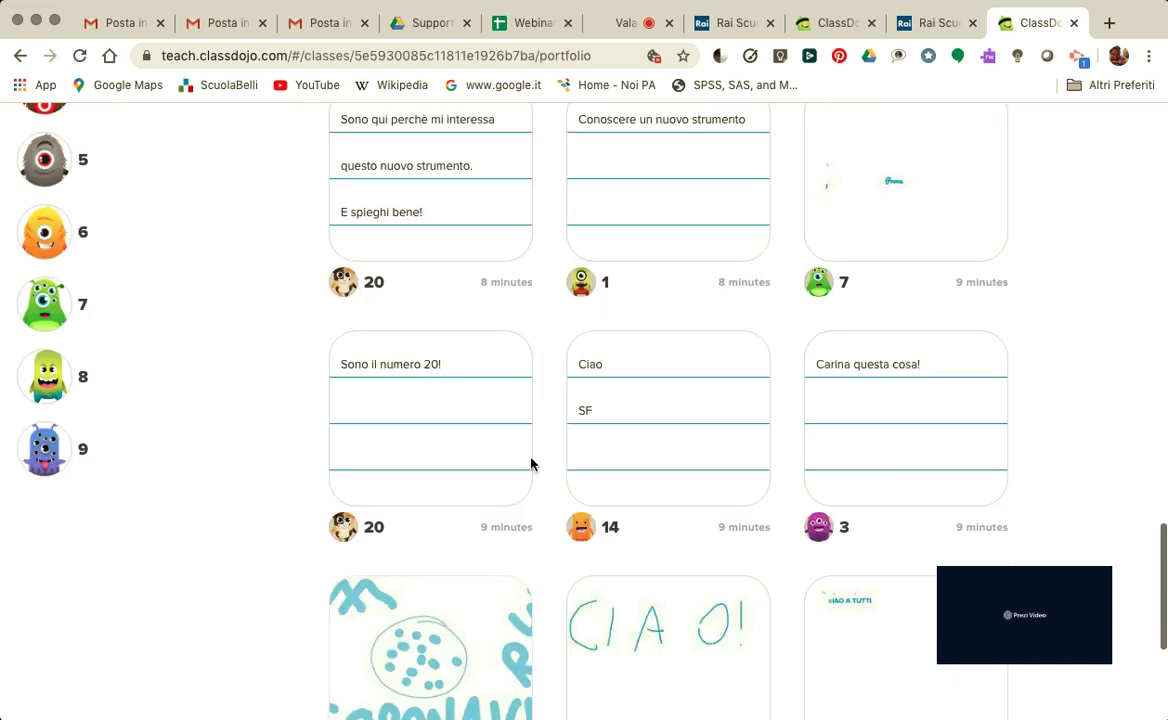
{"action": "scroll", "coordinate": [533, 466], "scroll_direction": "up", "scroll_amount": 5}
{"action": "scroll", "coordinate": [533, 466], "scroll_direction": "up", "scroll_amount": 10}
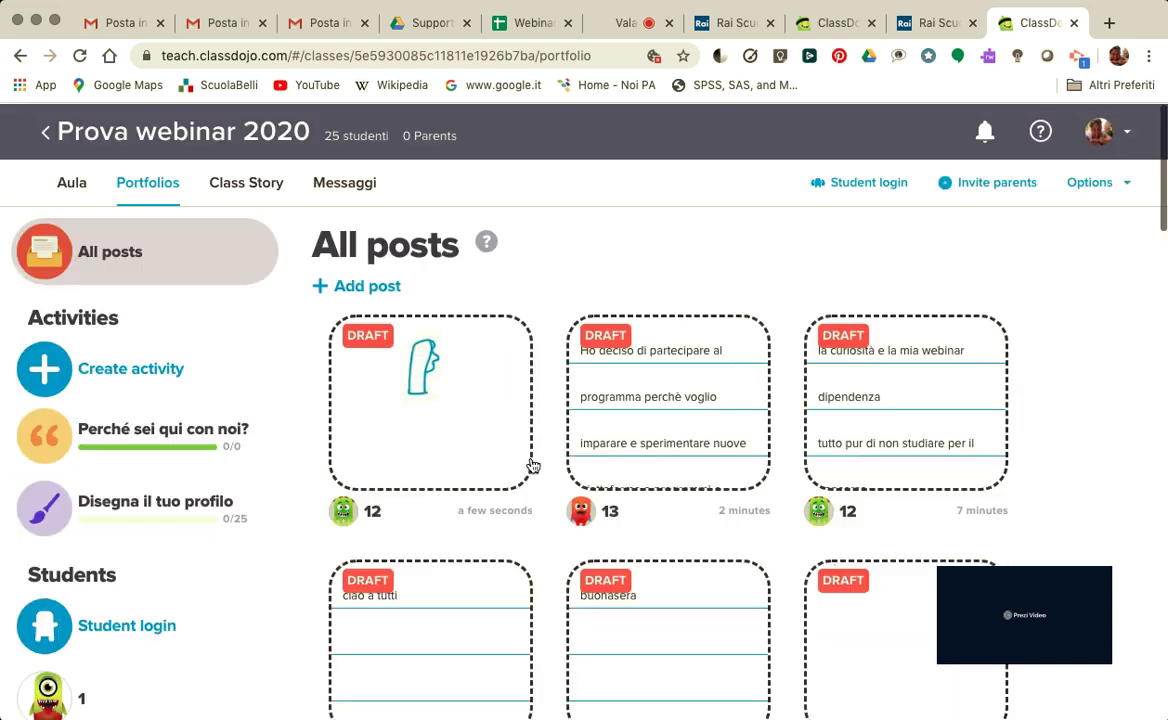
{"action": "scroll", "coordinate": [533, 466], "scroll_direction": "down", "scroll_amount": 3}
{"action": "scroll", "coordinate": [533, 466], "scroll_direction": "down", "scroll_amount": 3}
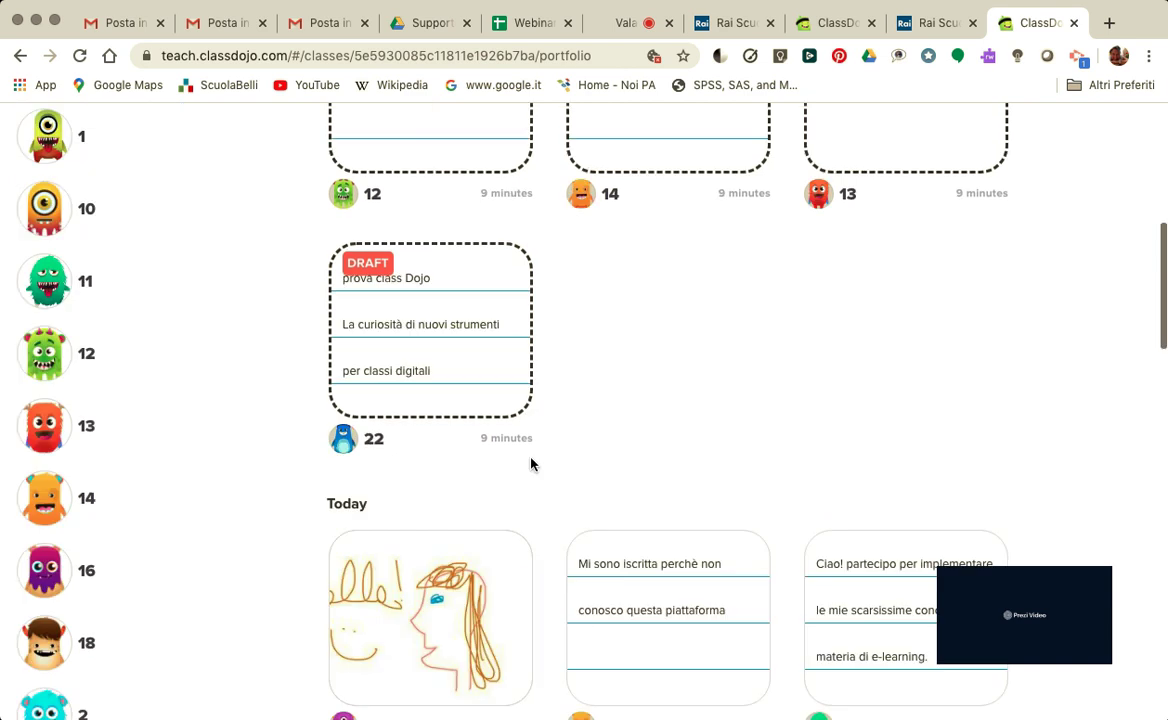
{"action": "scroll", "coordinate": [531, 463], "scroll_direction": "down", "scroll_amount": 3}
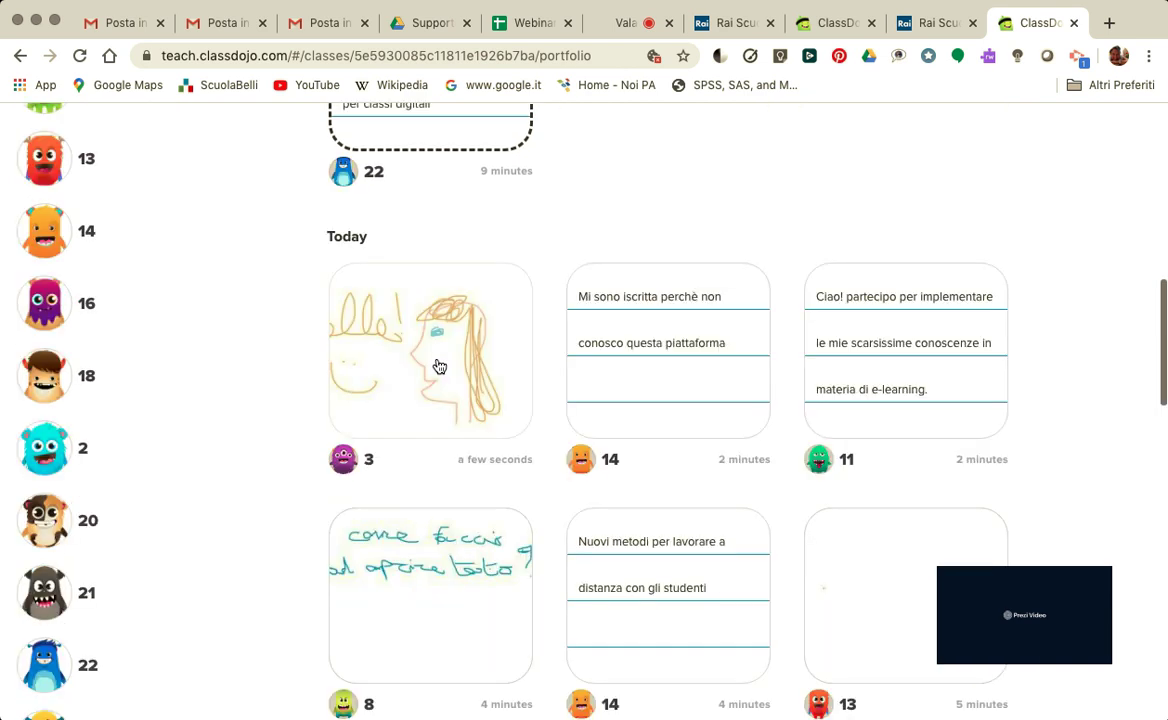
- Like student 3's "Bella!" profile drawing, post the comment "Carina!" on it, and move on to the following post
{"action": "left_click", "coordinate": [439, 367]}
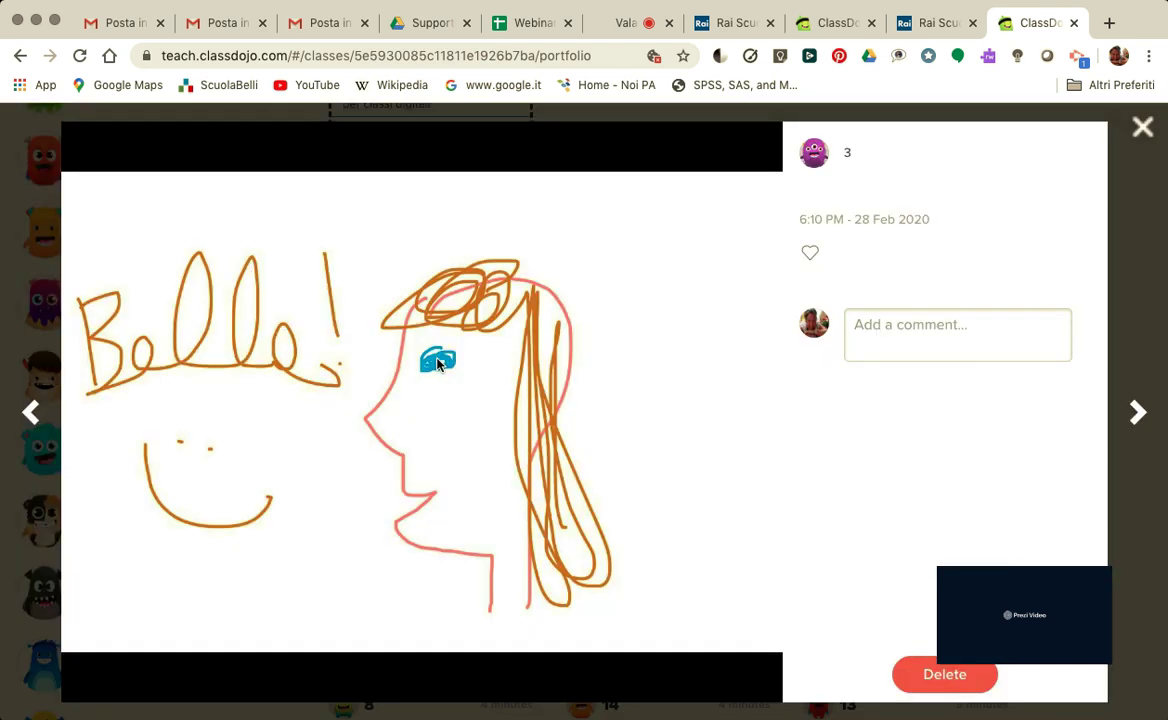
{"action": "left_click", "coordinate": [910, 360]}
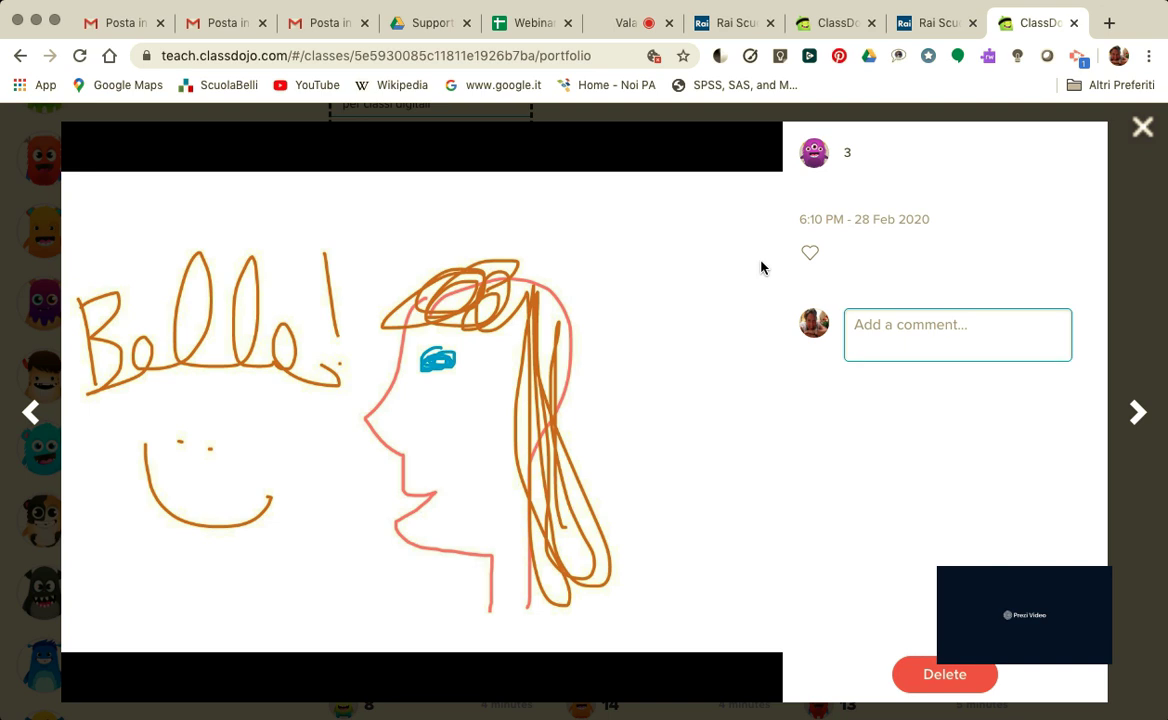
{"action": "left_click", "coordinate": [810, 254]}
{"action": "left_click", "coordinate": [885, 326]}
{"action": "type", "text": "Carina!"}
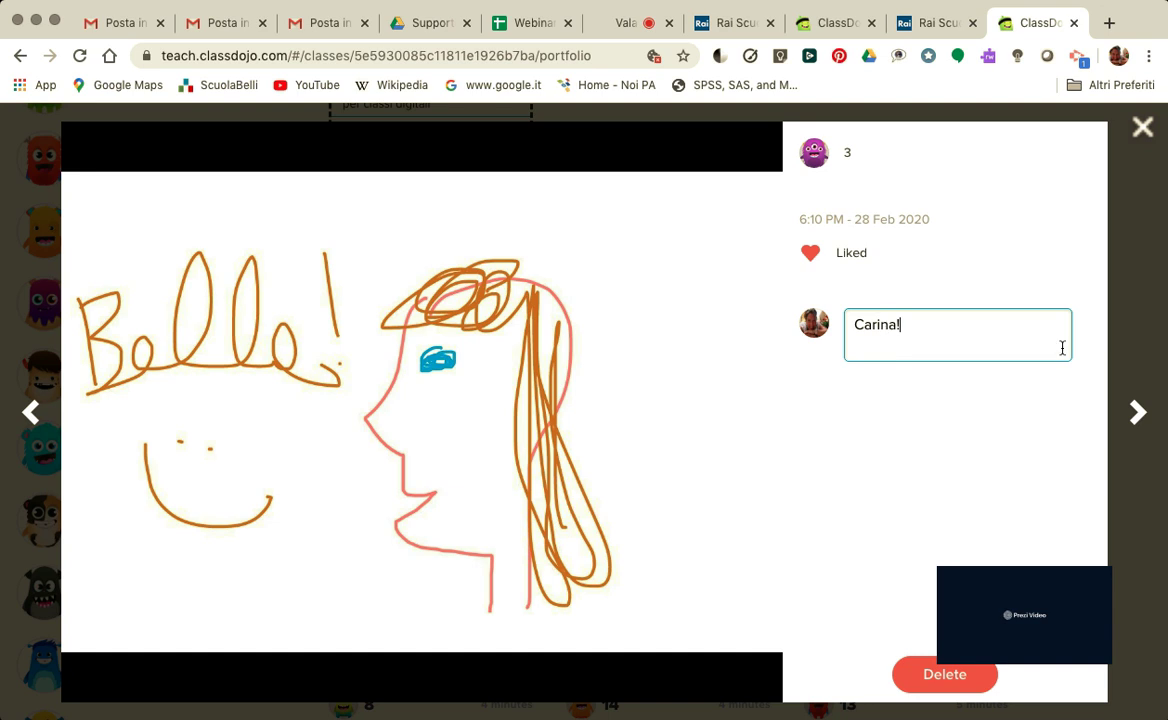
{"action": "key", "text": "Return"}
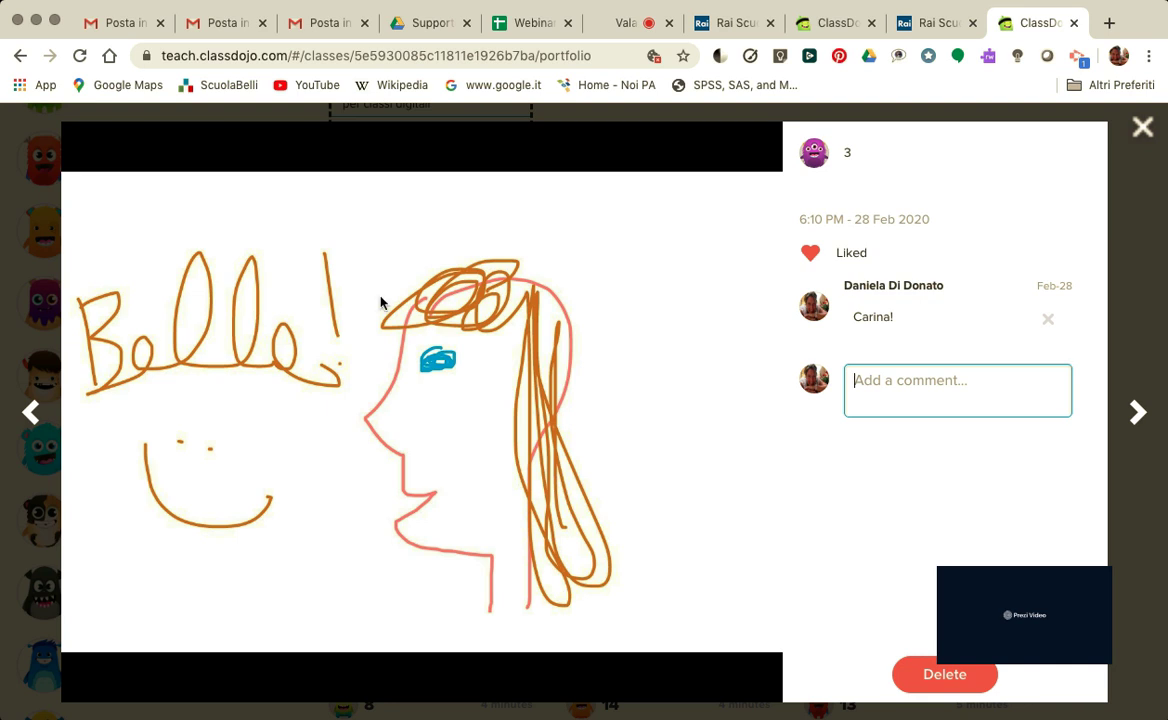
{"action": "left_click", "coordinate": [1140, 417]}
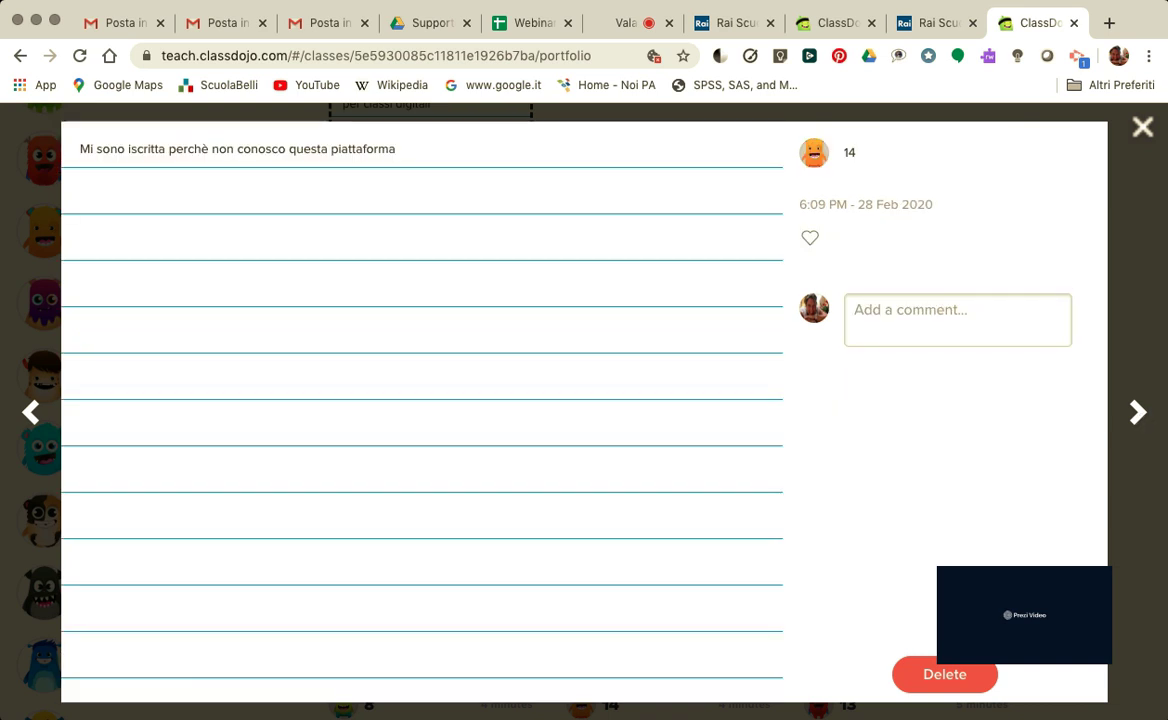
- Switch to the Valarea webinar, check the recent chat messages and send "Va tutto bene?" to the attendees
{"action": "left_click", "coordinate": [620, 28]}
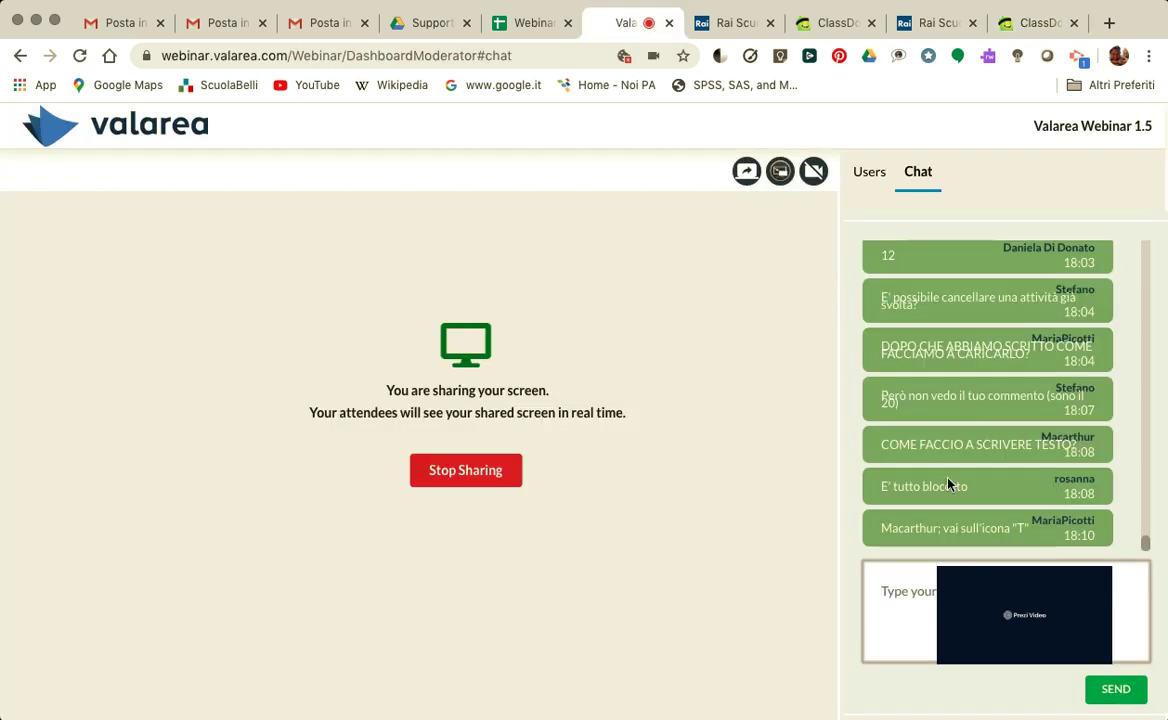
{"action": "scroll", "coordinate": [965, 495], "scroll_direction": "up", "scroll_amount": 3}
{"action": "scroll", "coordinate": [965, 493], "scroll_direction": "down", "scroll_amount": 3}
{"action": "left_click", "coordinate": [863, 395]}
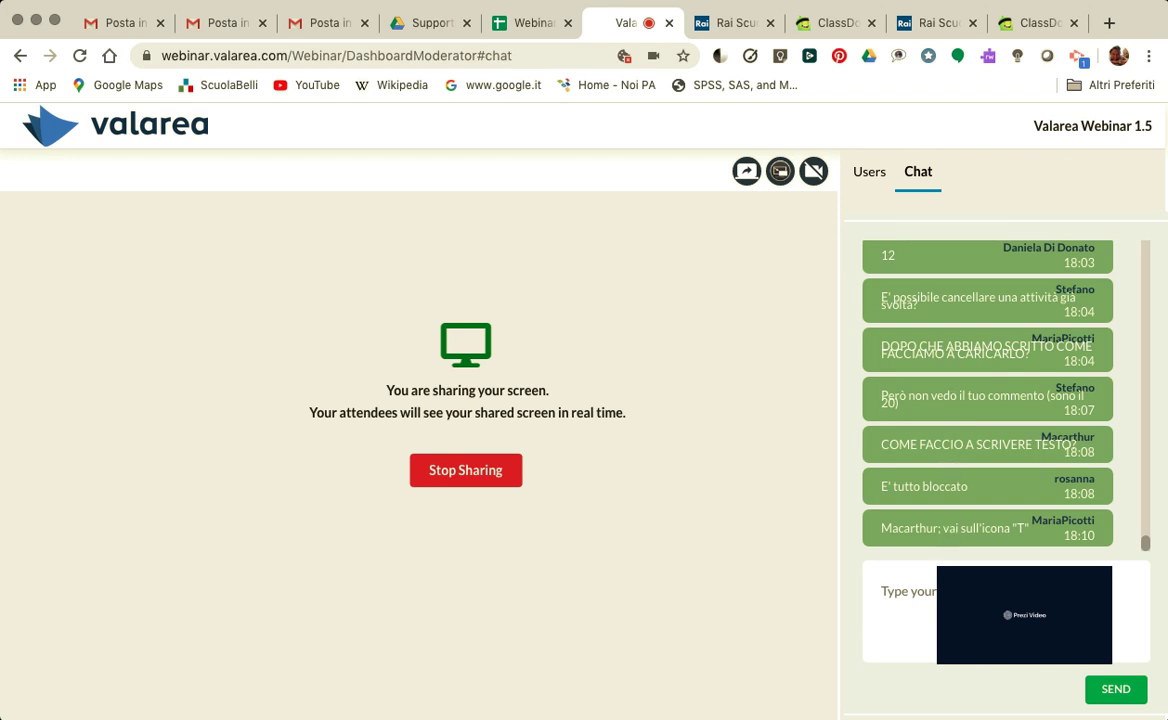
{"action": "left_click", "coordinate": [932, 597]}
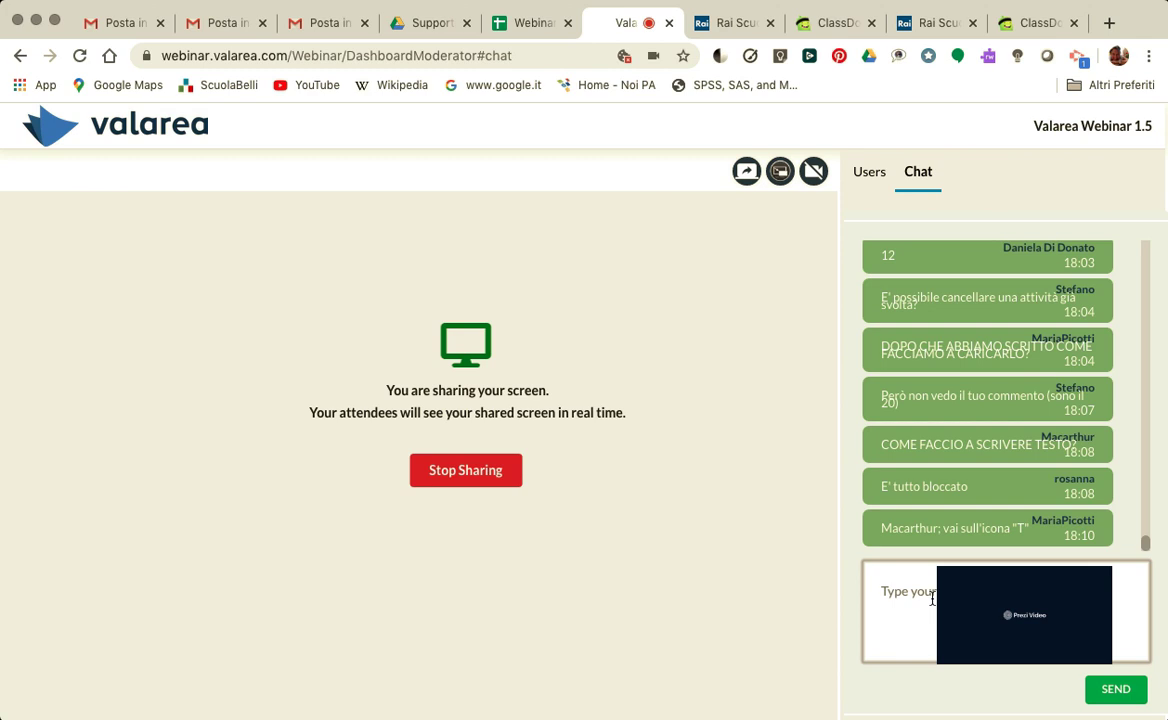
{"action": "scroll", "coordinate": [940, 394], "scroll_direction": "up", "scroll_amount": 2}
{"action": "scroll", "coordinate": [940, 420], "scroll_direction": "down", "scroll_amount": 2}
{"action": "type", "text": "Va tutto"}
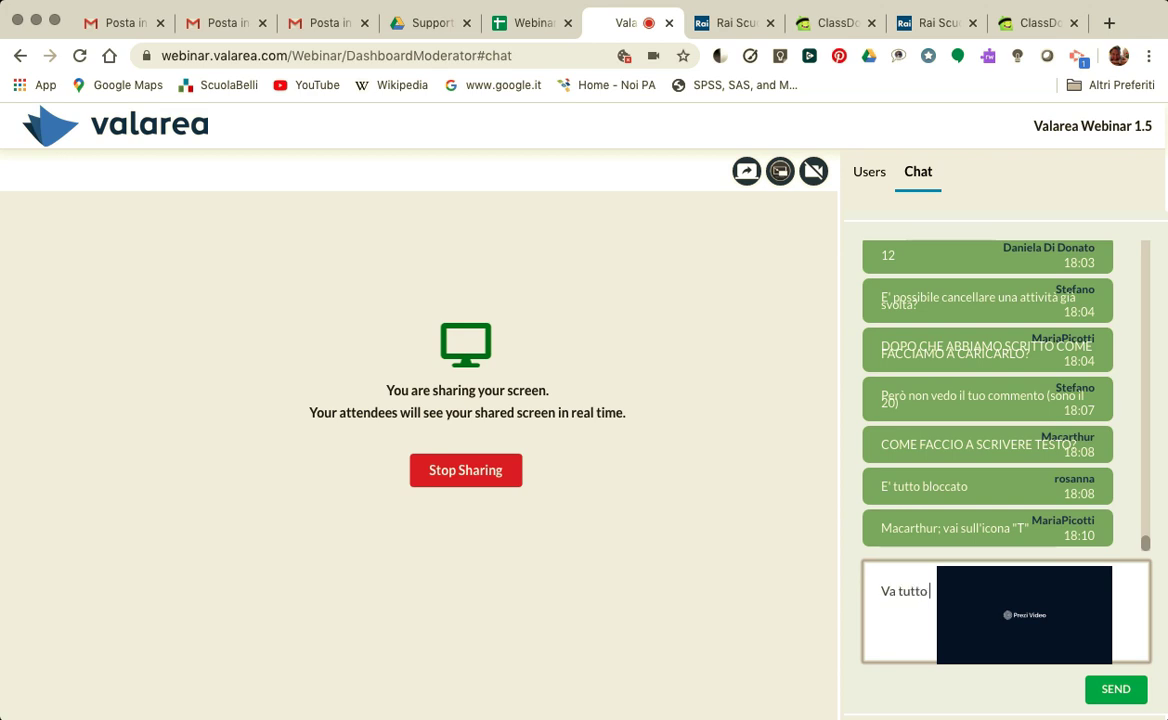
{"action": "type", "text": " bene?"}
{"action": "left_click", "coordinate": [1112, 691]}
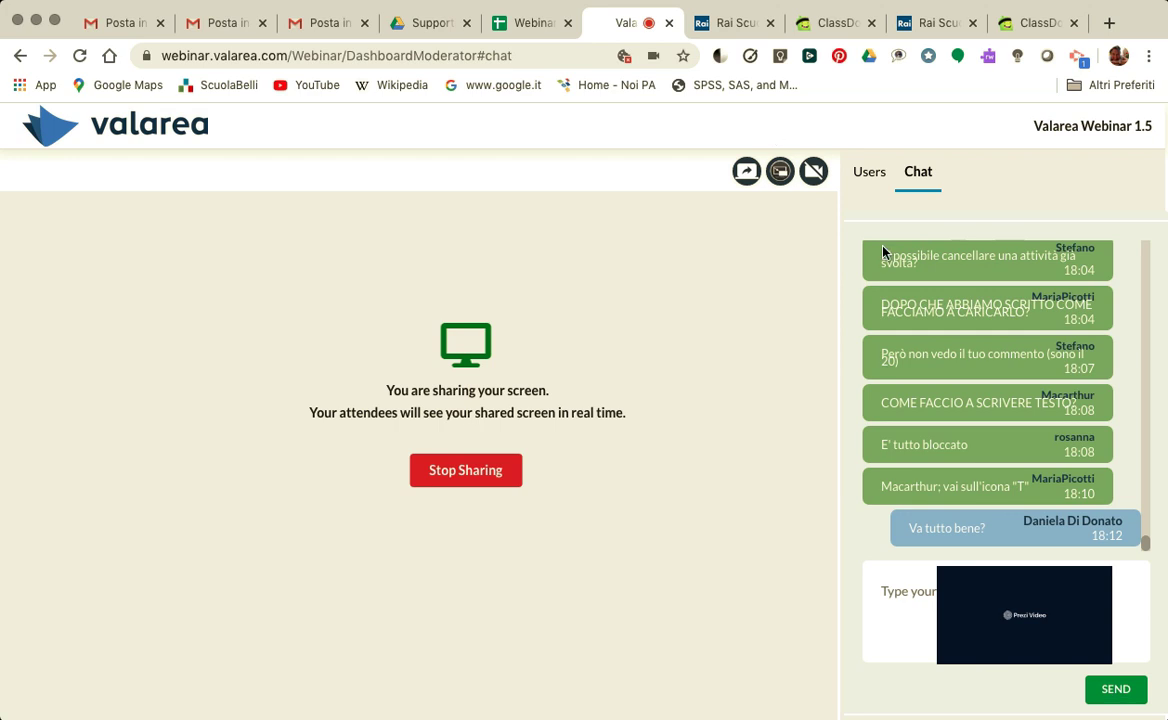
- Begin a new message in the webinar chat
{"action": "left_click", "coordinate": [815, 176]}
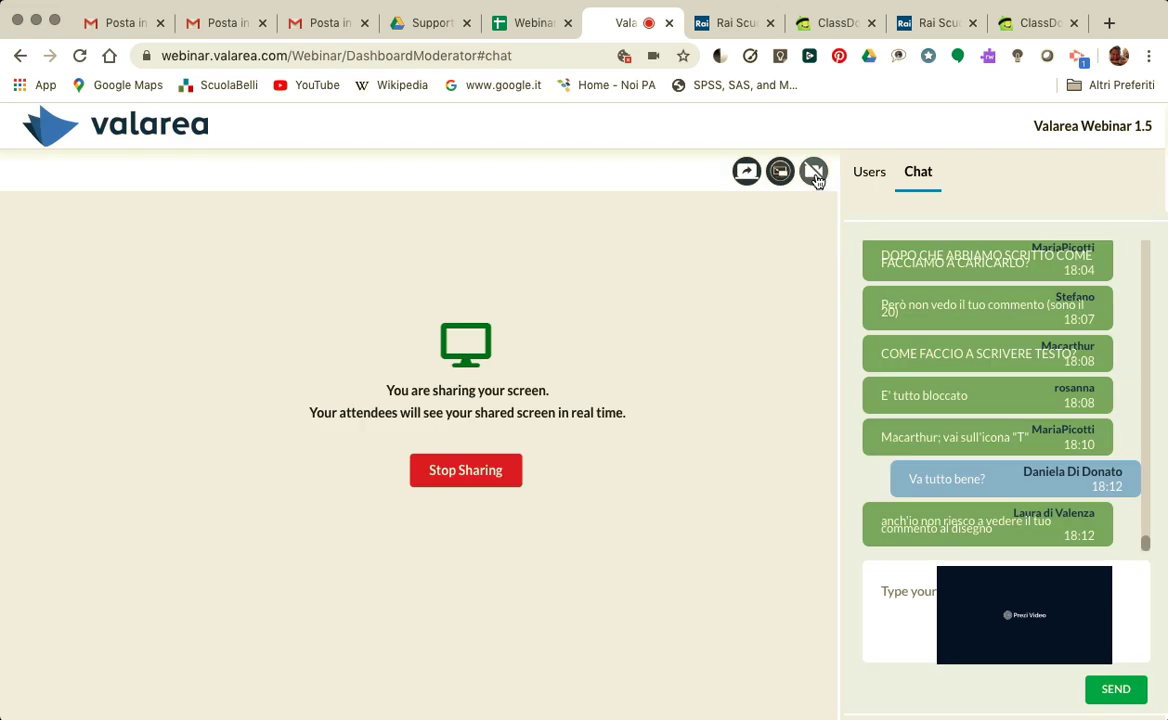
{"action": "left_click", "coordinate": [1133, 658]}
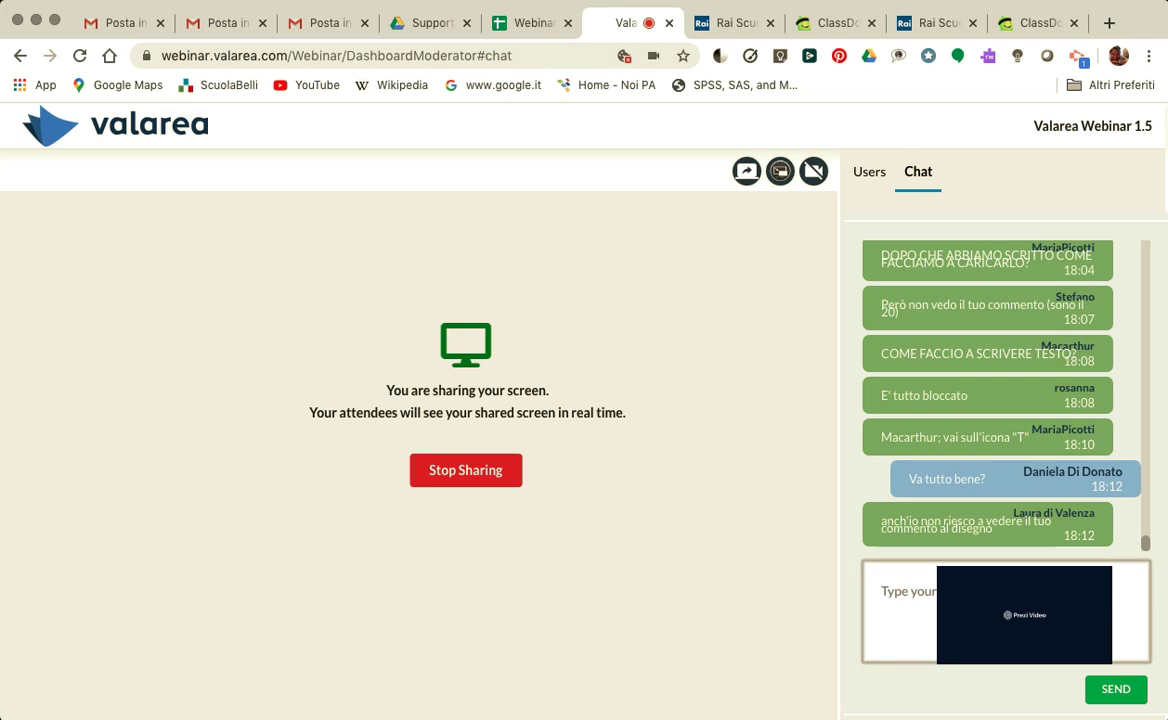